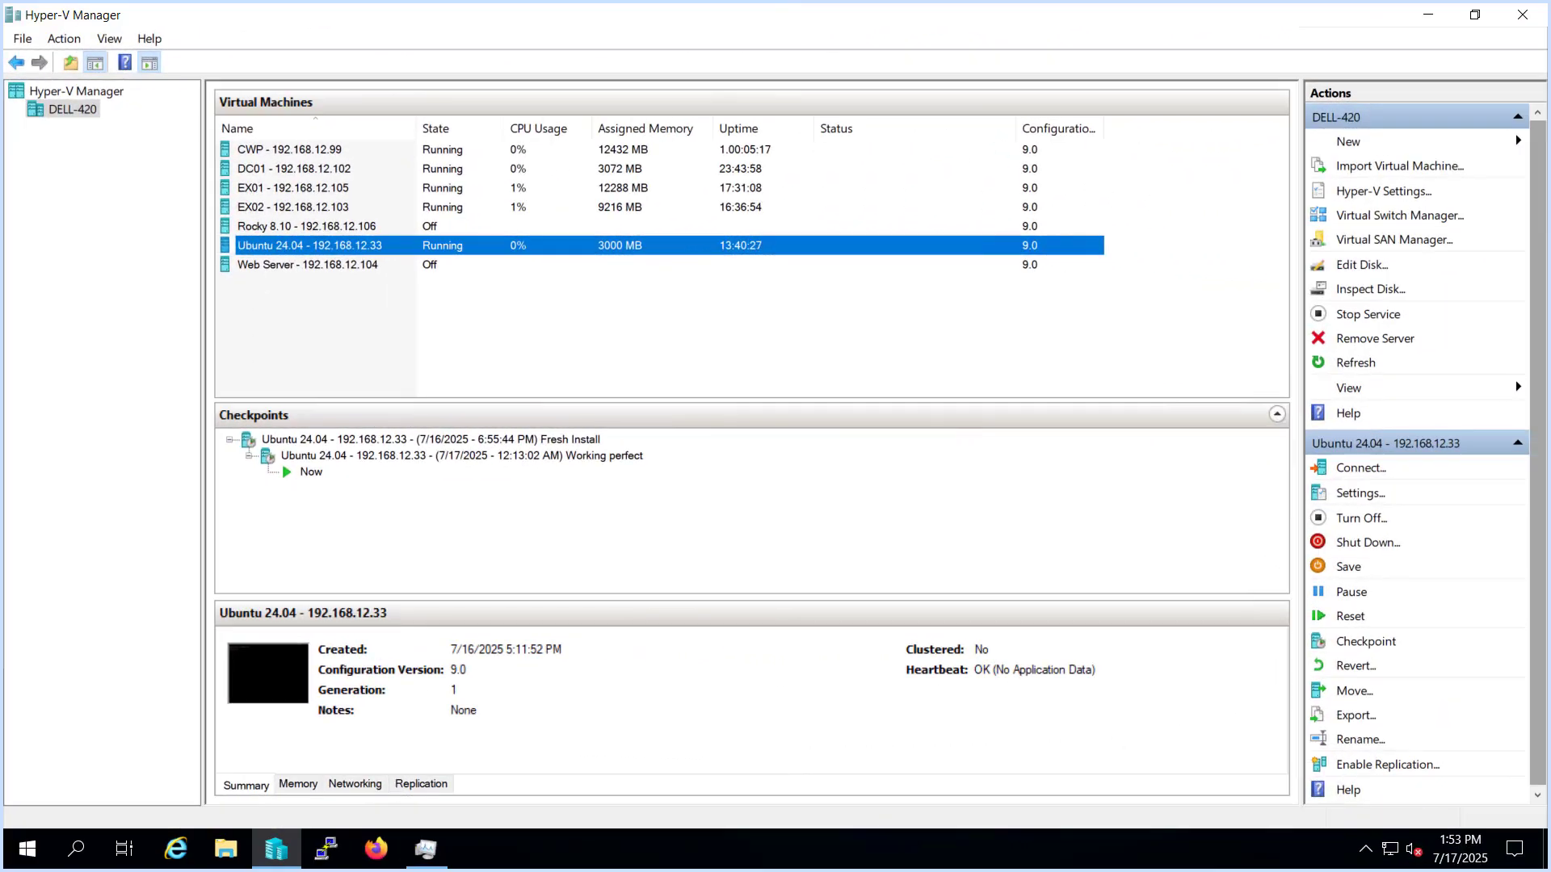
# Step: Review the DC01, EX01, EX02 and Ubuntu 24.04 virtual machines' details in Hyper-V Manager
pyautogui.click(250, 174)
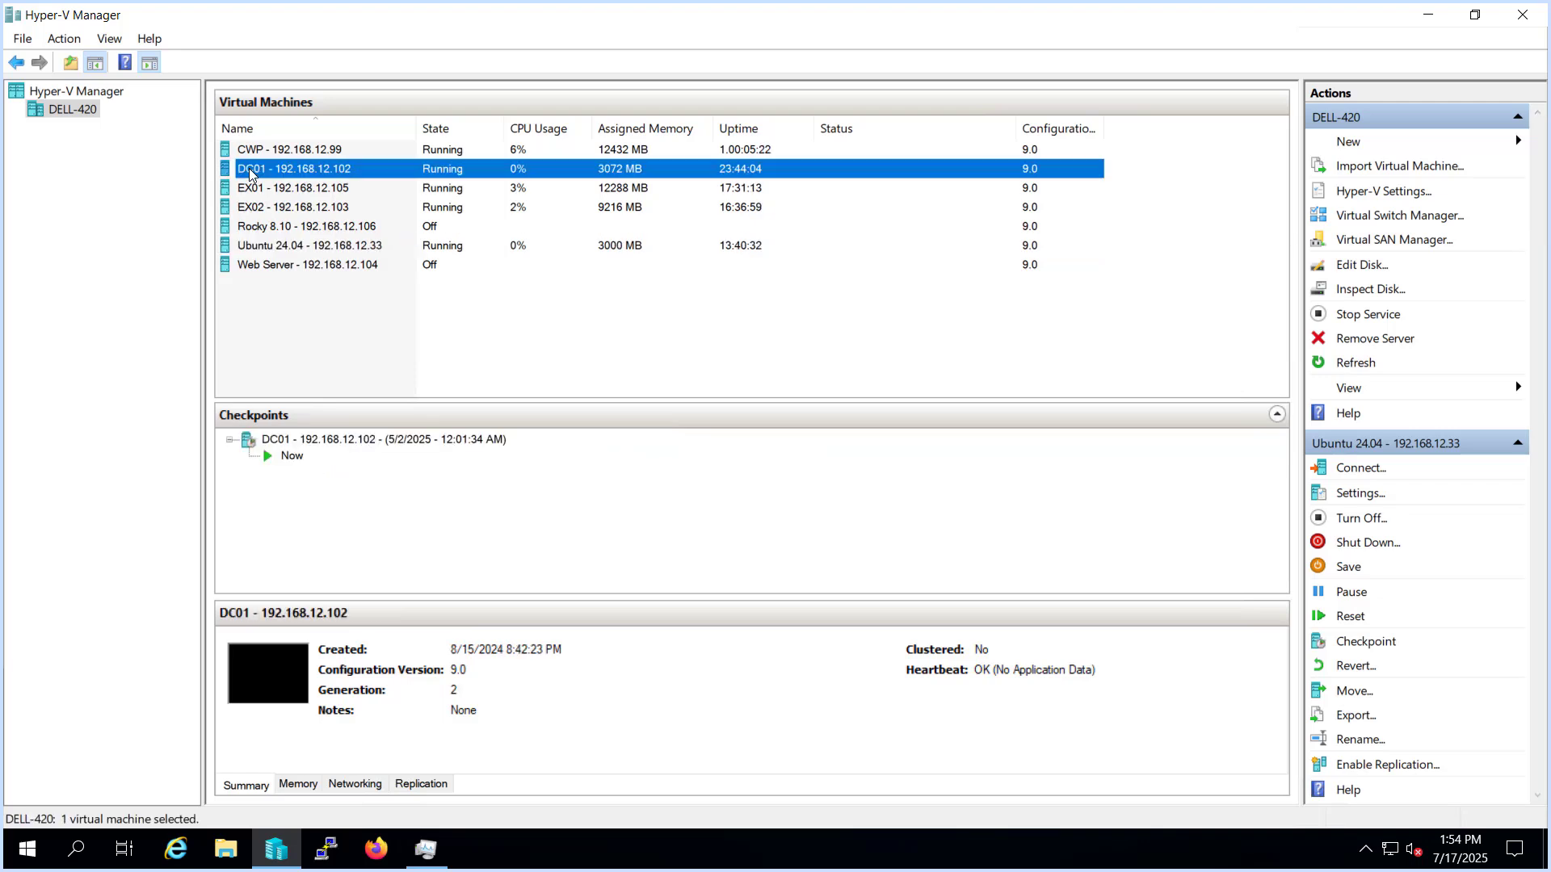
pyautogui.click(267, 195)
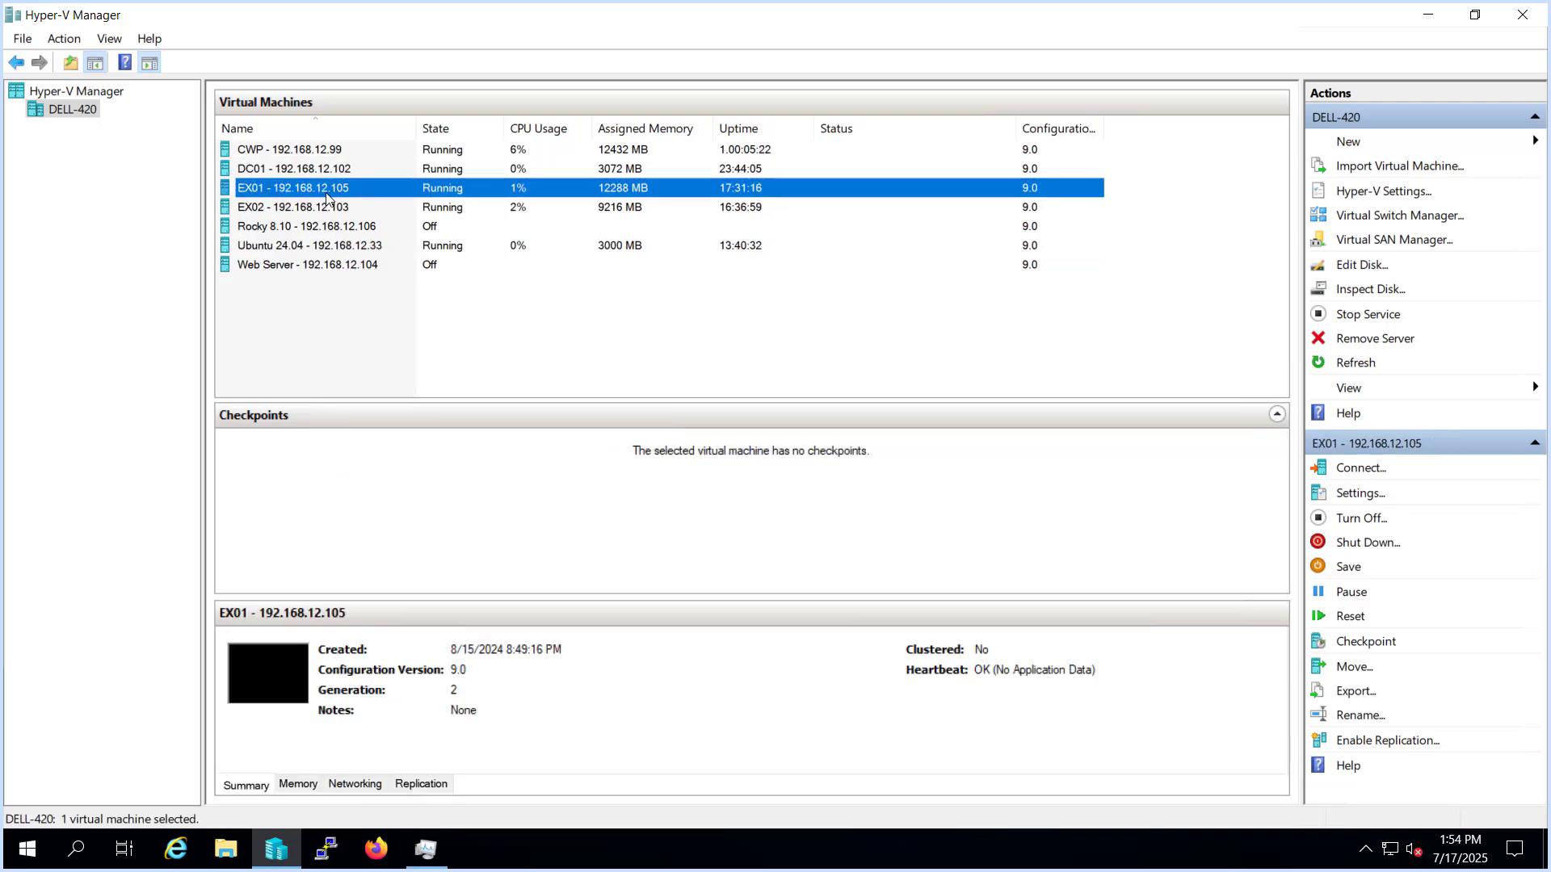
pyautogui.click(270, 213)
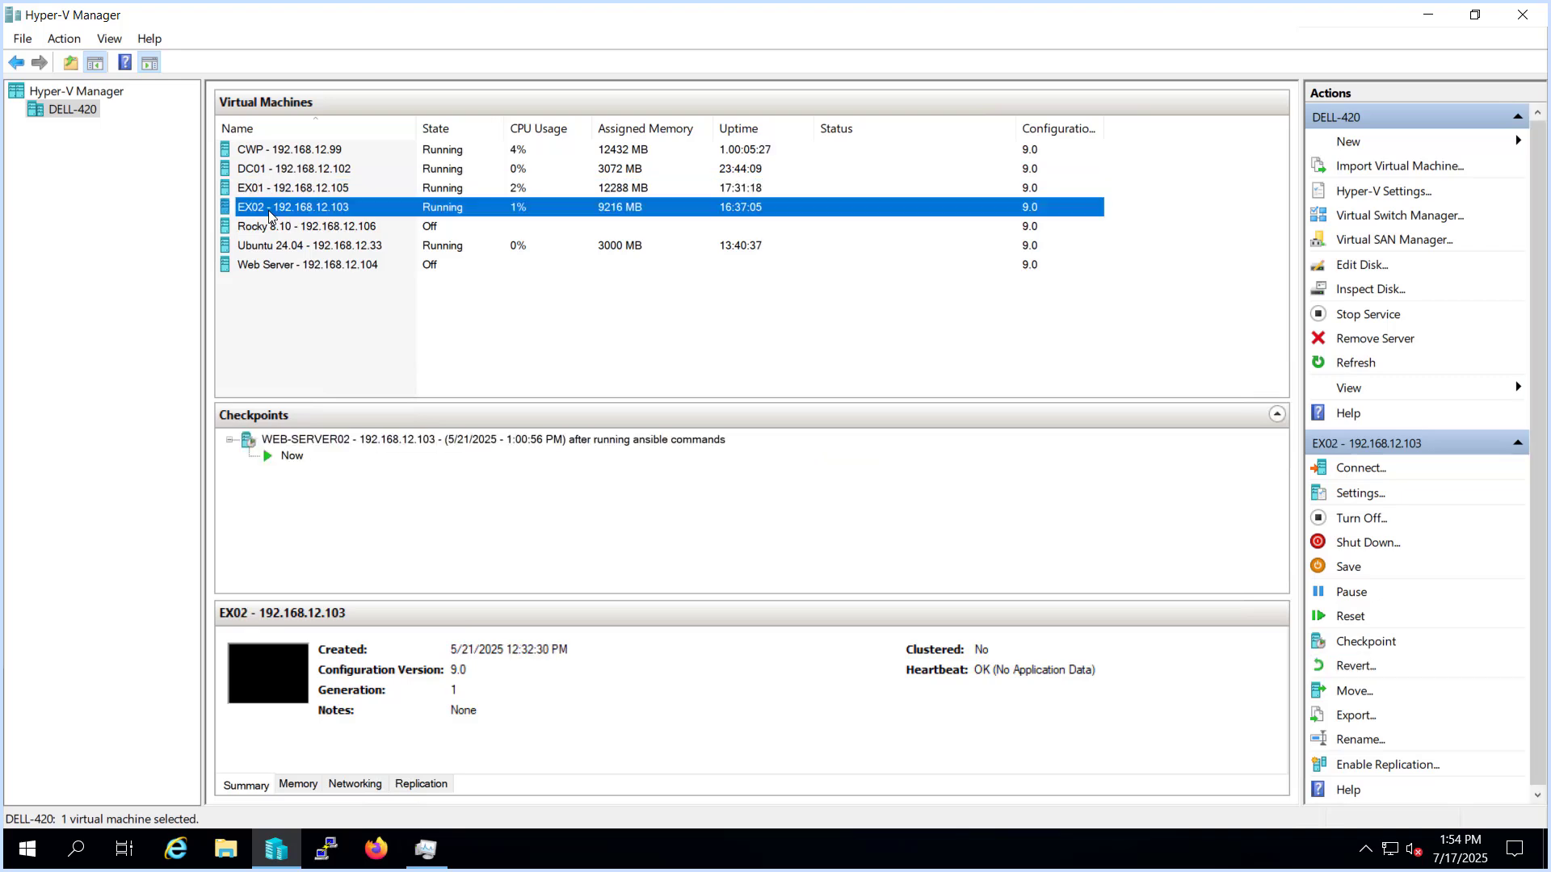
pyautogui.click(238, 248)
pyautogui.click(238, 246)
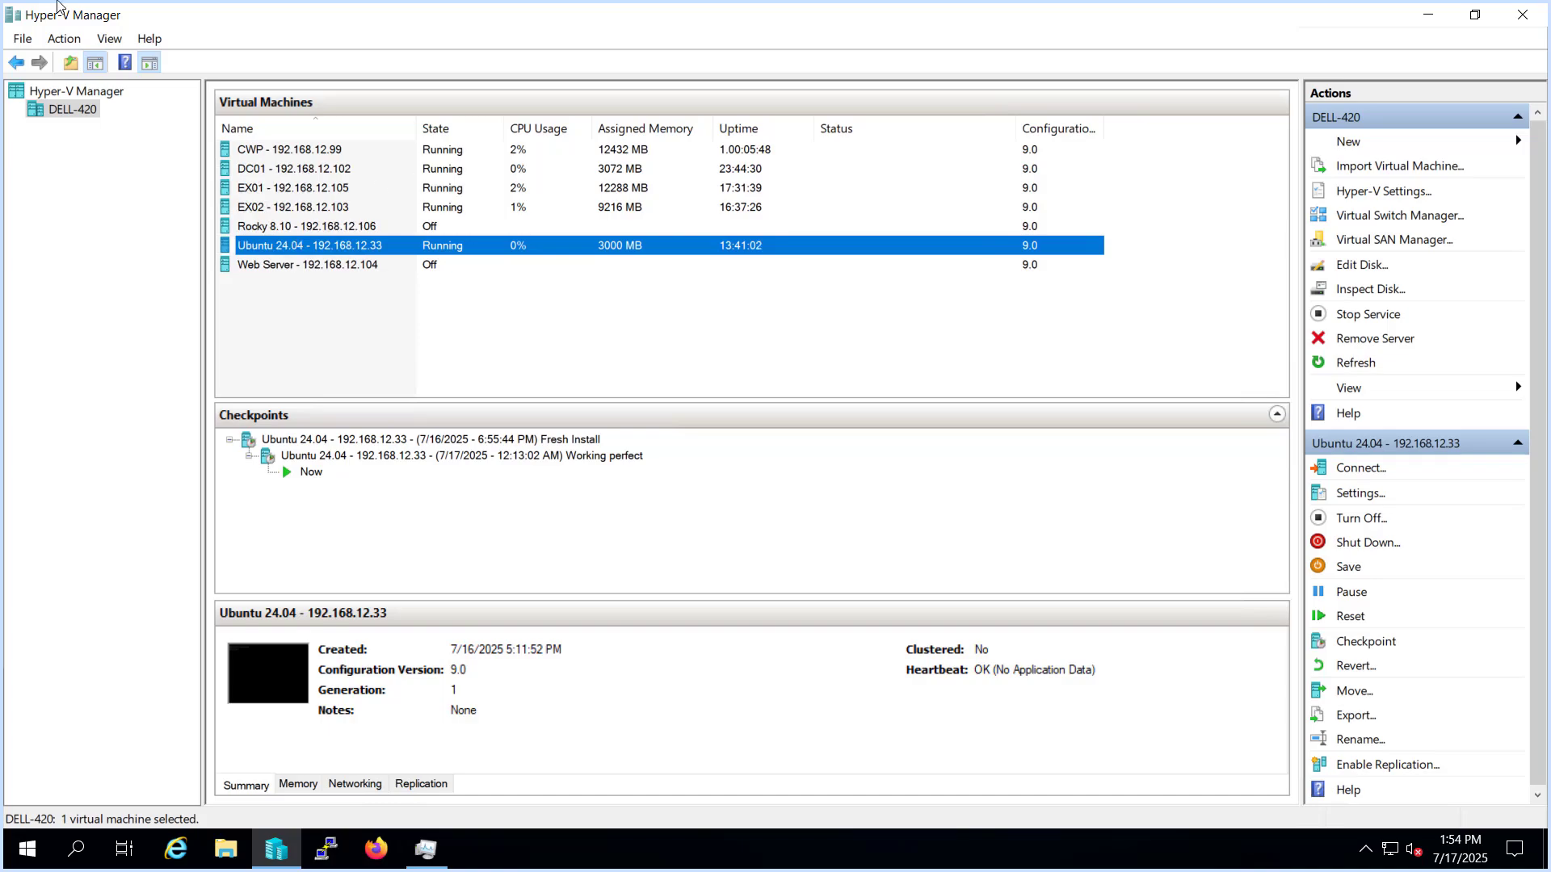
# Step: Exit MobaXterm full screen and switch to the EX01 session's Exchange admin center
pyautogui.moveTo(141, 4)
pyautogui.click(81, 15)
pyautogui.click(417, 80)
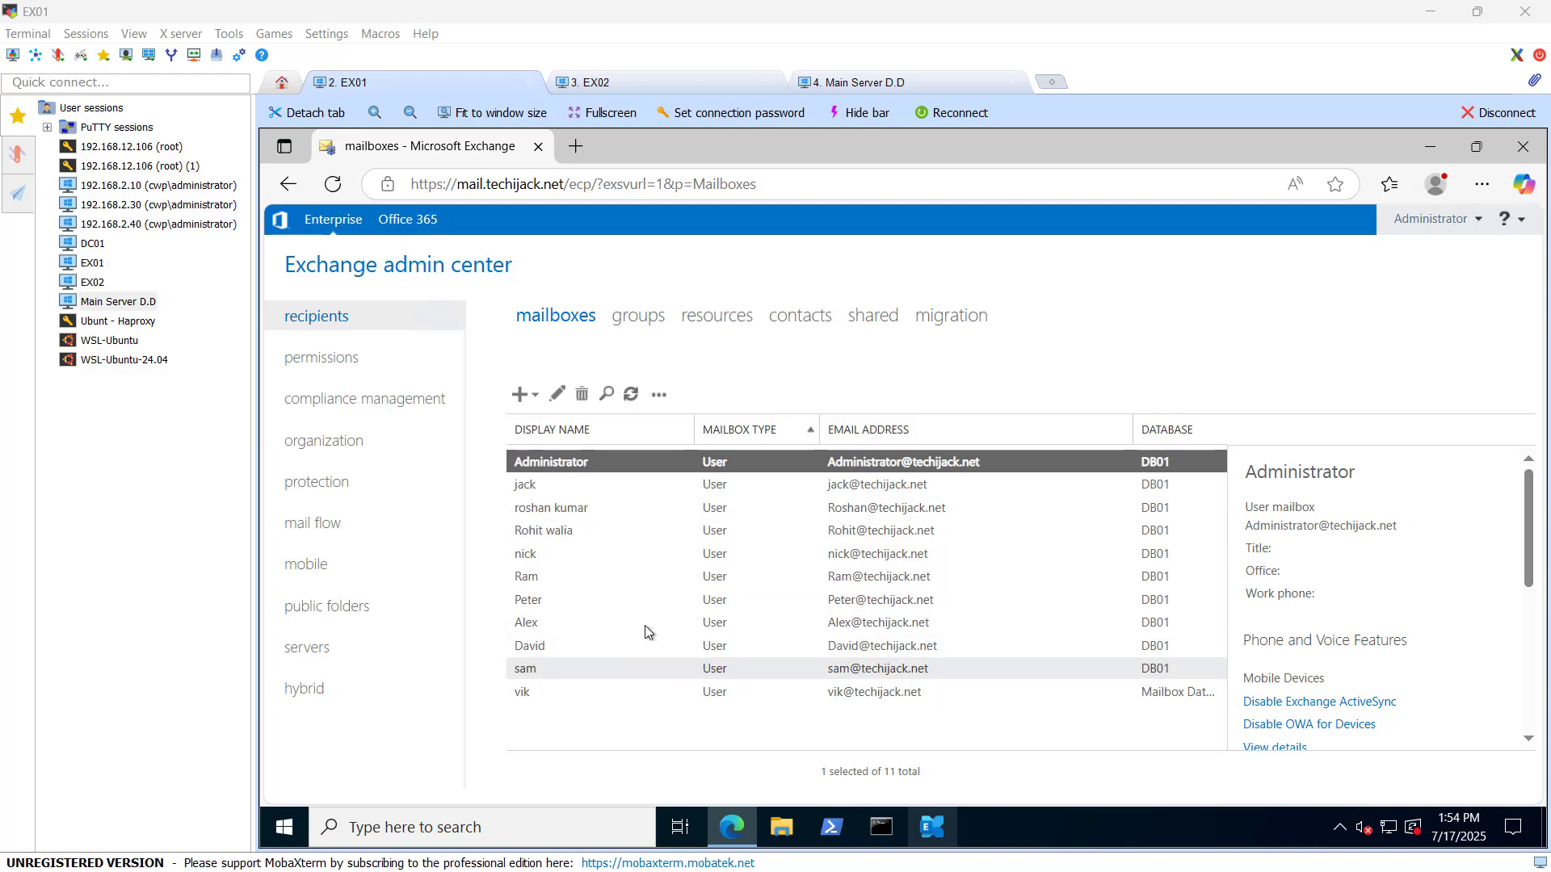
# Step: Compare DB01 on EX01 with the EX02 mailbox database, then list EX01's certificates
pyautogui.click(521, 692)
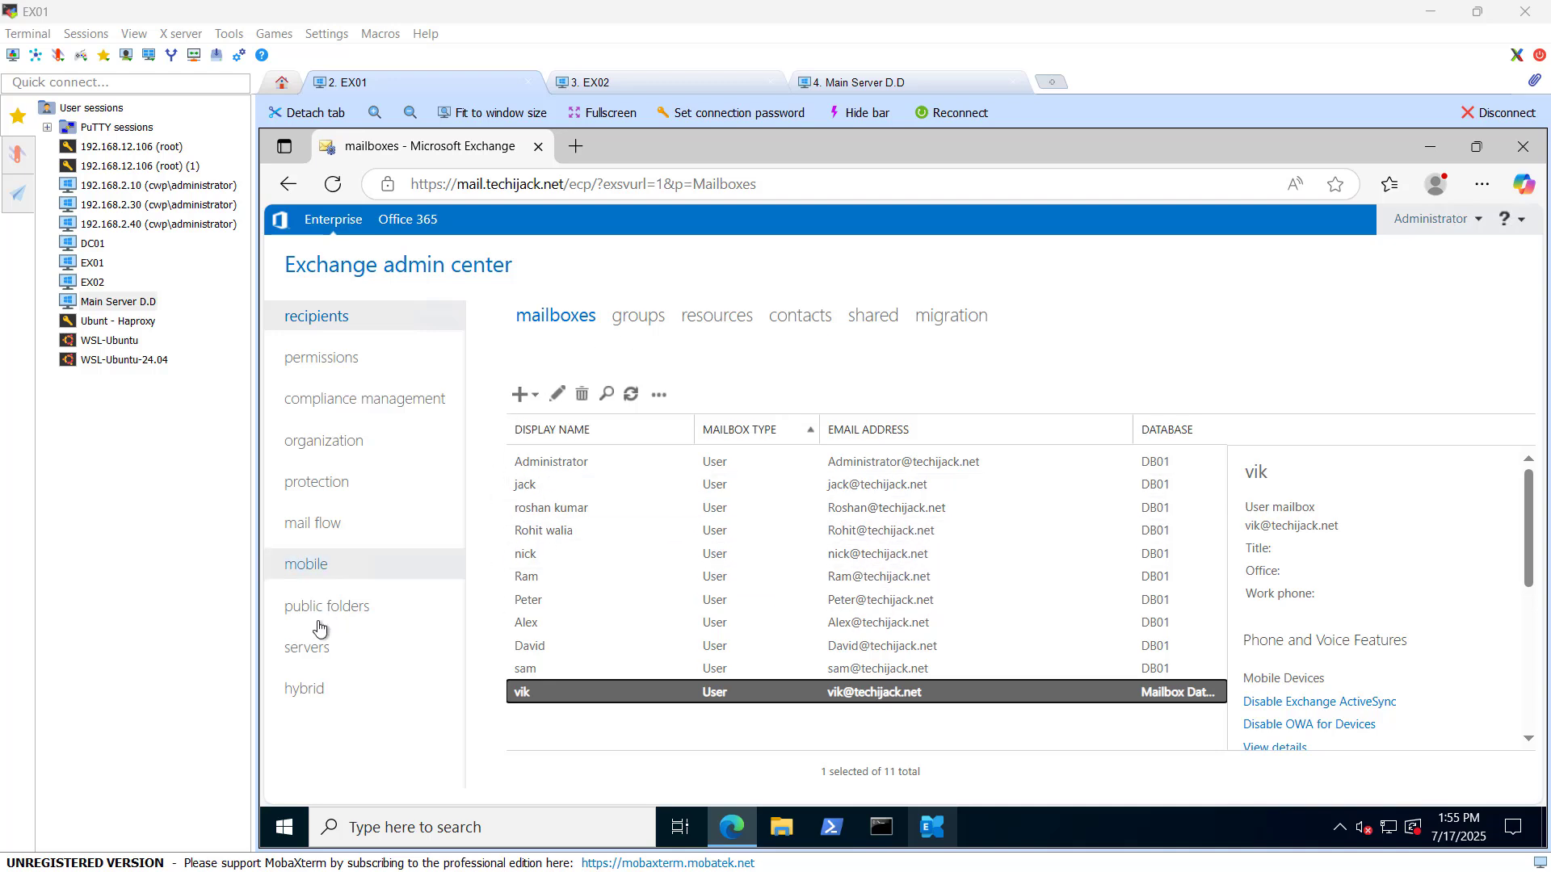
pyautogui.click(308, 647)
pyautogui.click(624, 318)
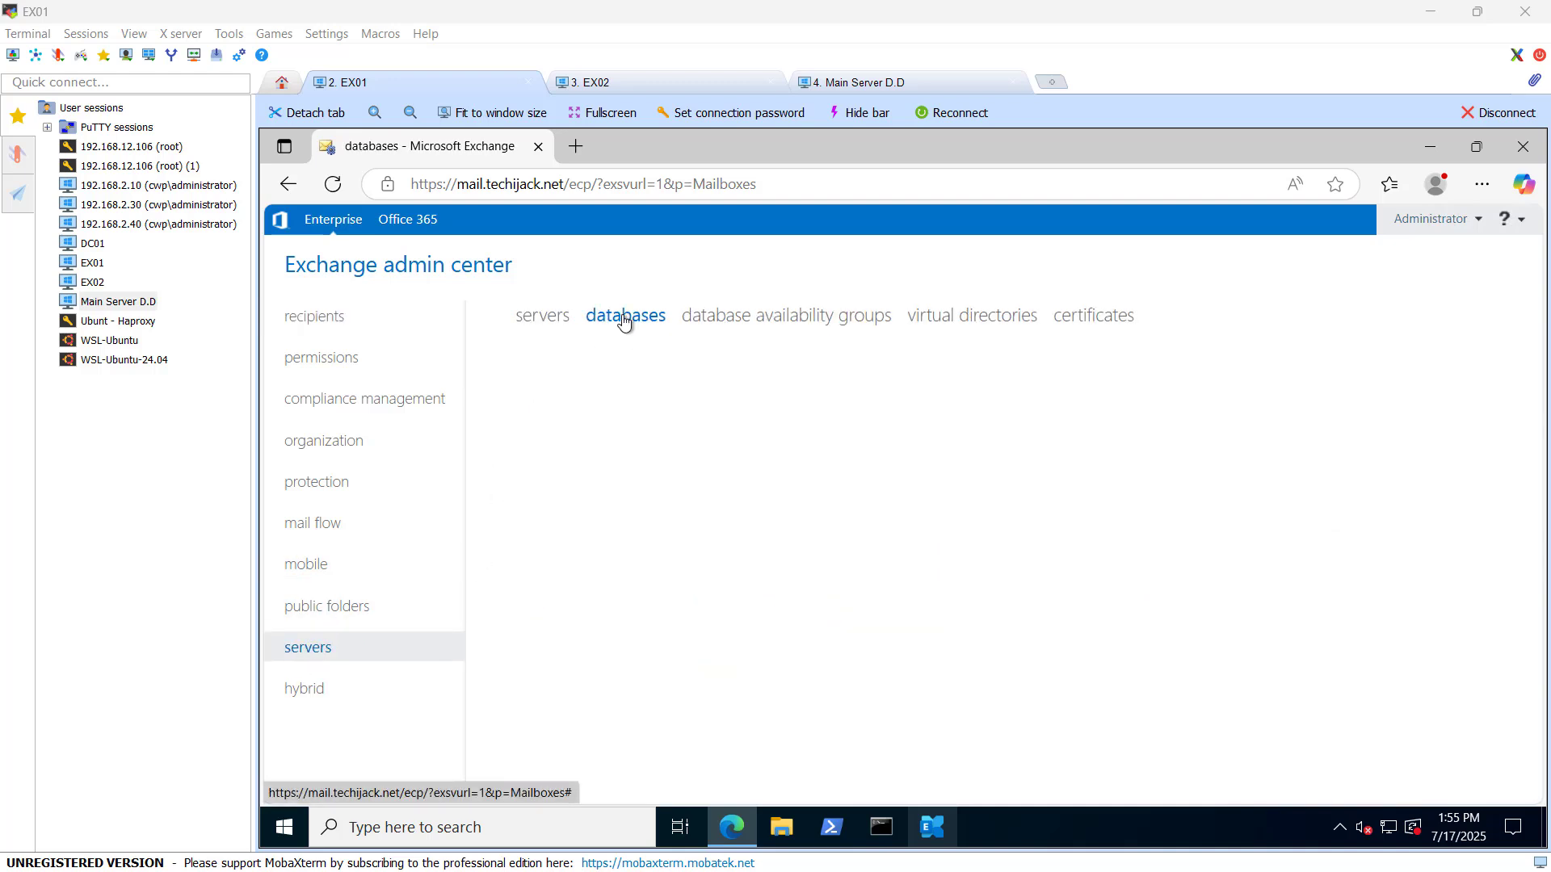
pyautogui.click(536, 487)
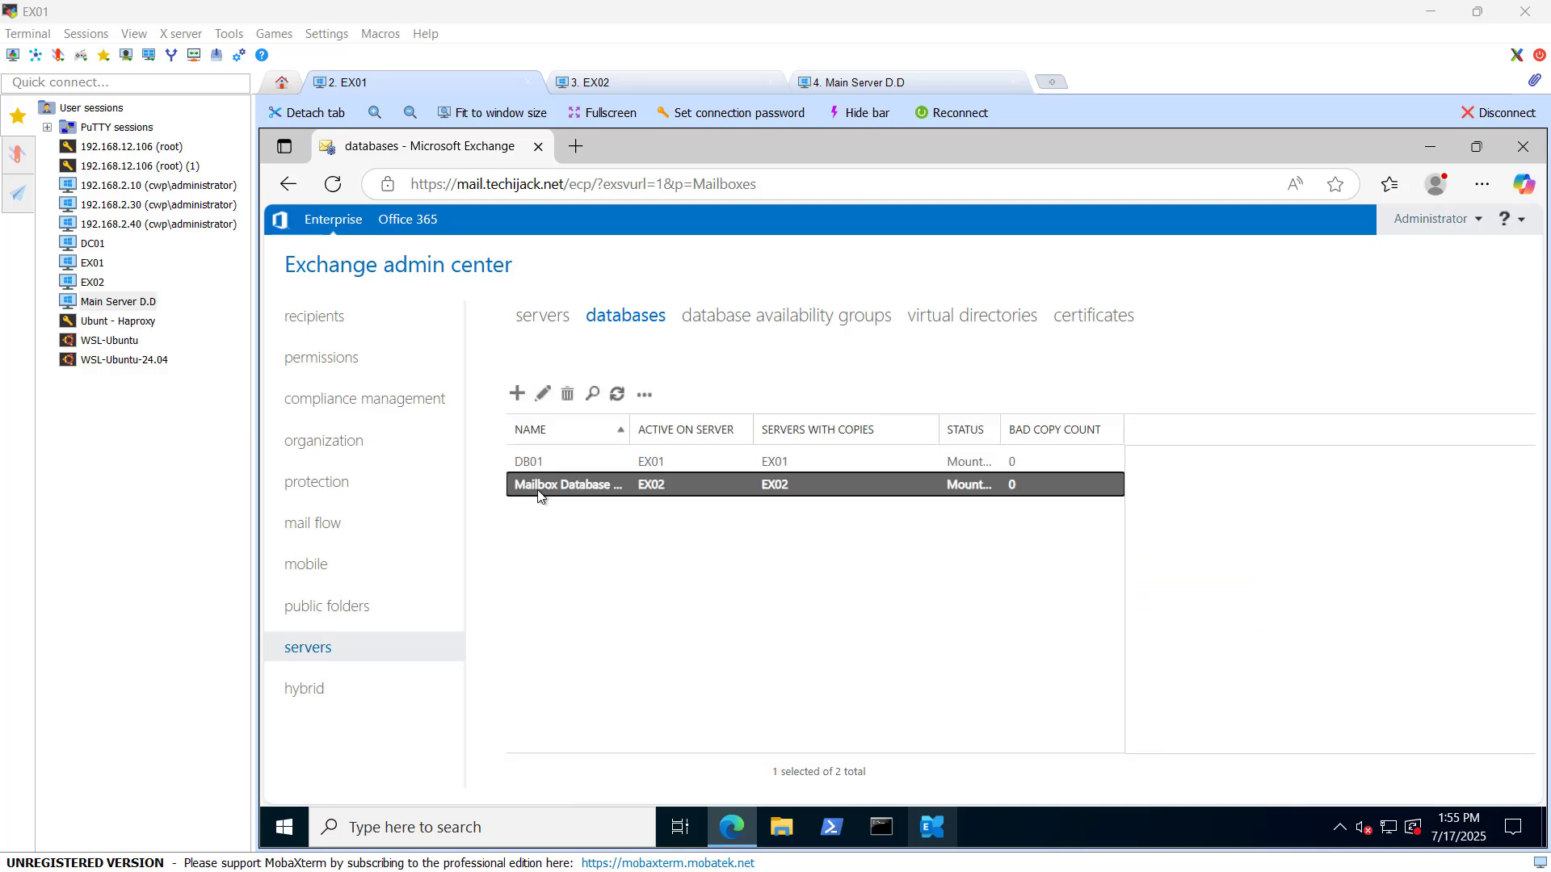
pyautogui.click(777, 463)
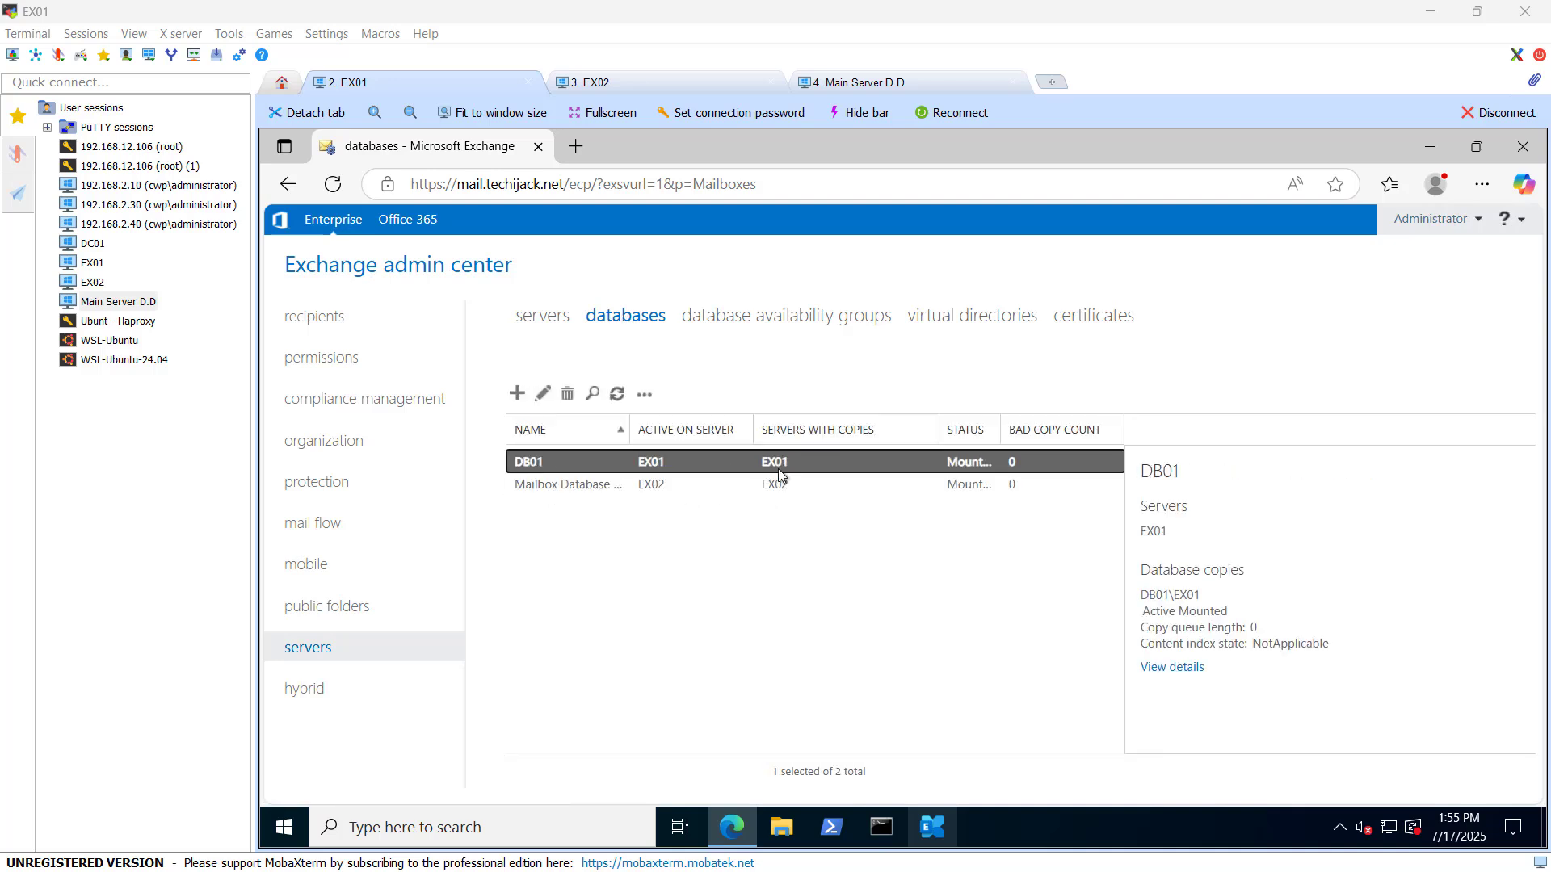
pyautogui.click(537, 489)
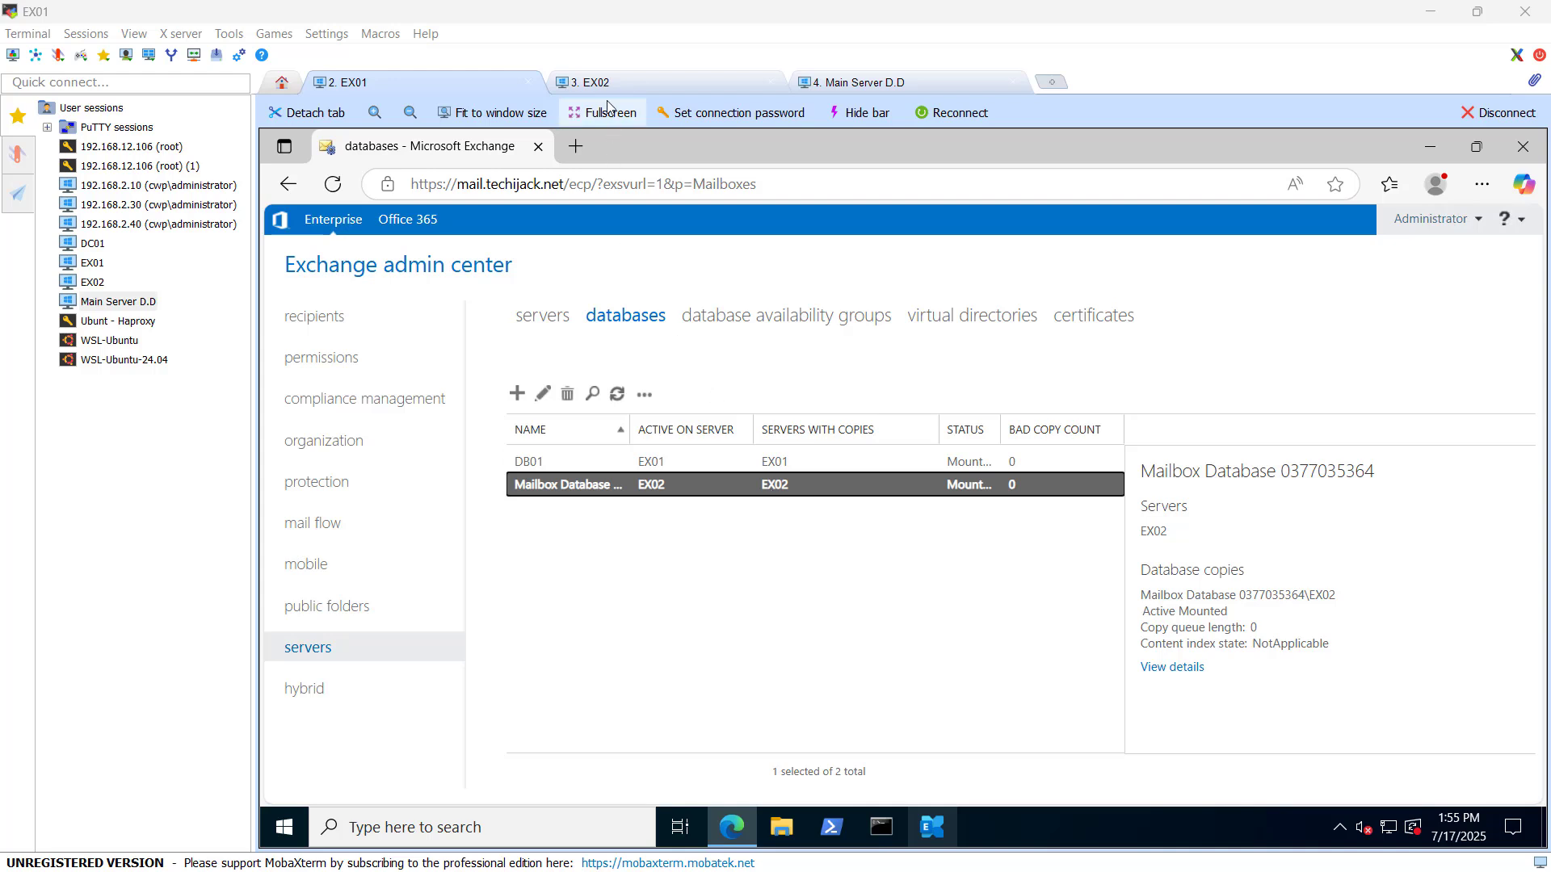
pyautogui.click(1095, 317)
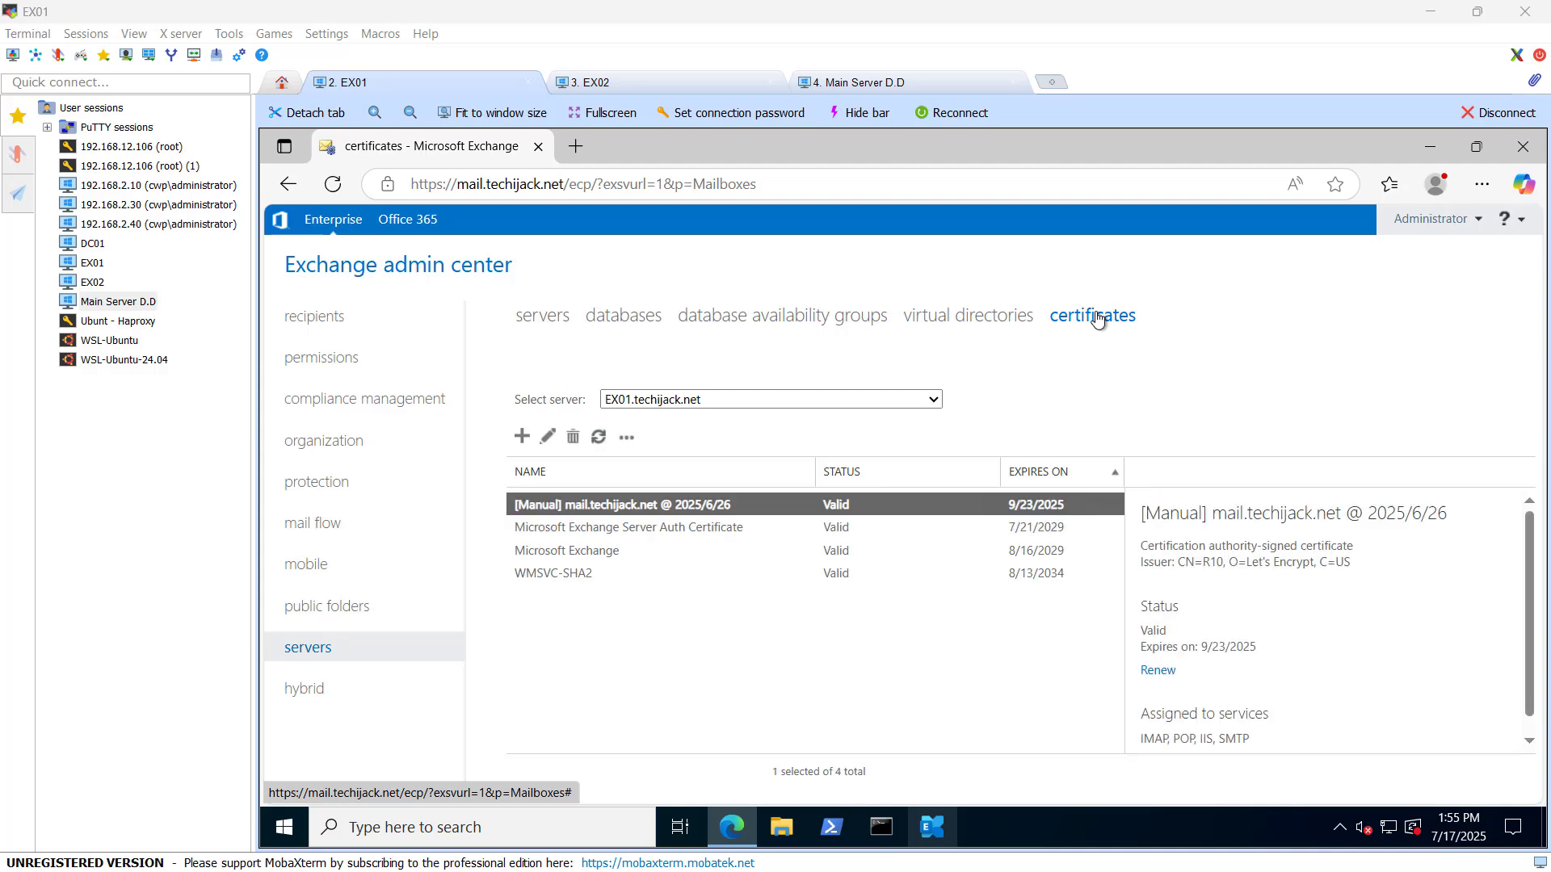
# Step: Inspect the mail.techijack.net certificate, list EX02's certificates, then switch to the HAProxy terminal
pyautogui.click(662, 596)
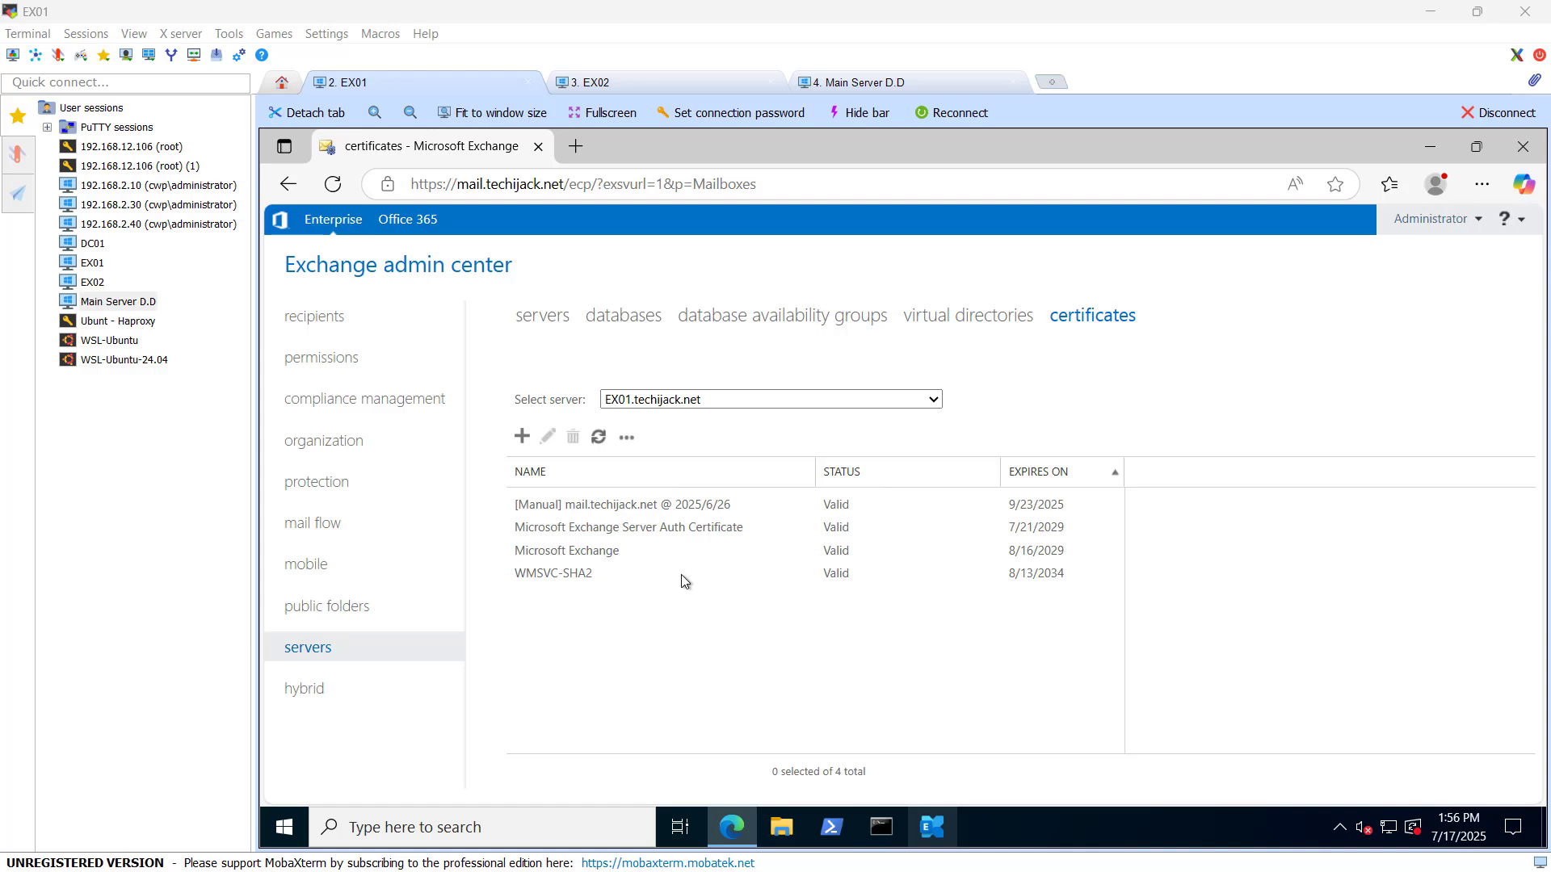
pyautogui.click(617, 507)
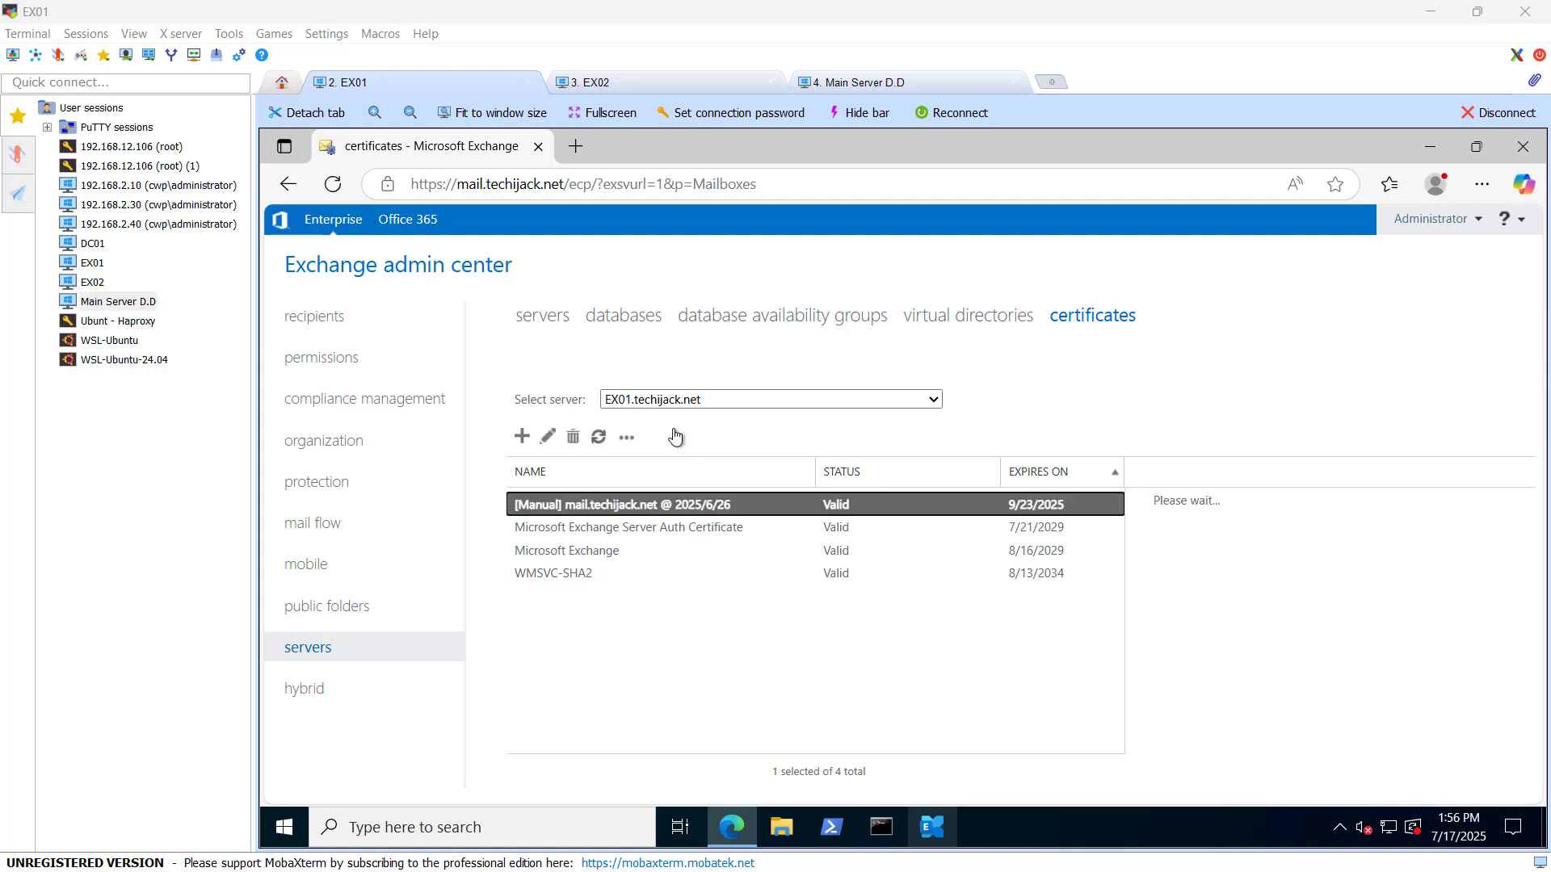
pyautogui.click(638, 400)
pyautogui.click(646, 428)
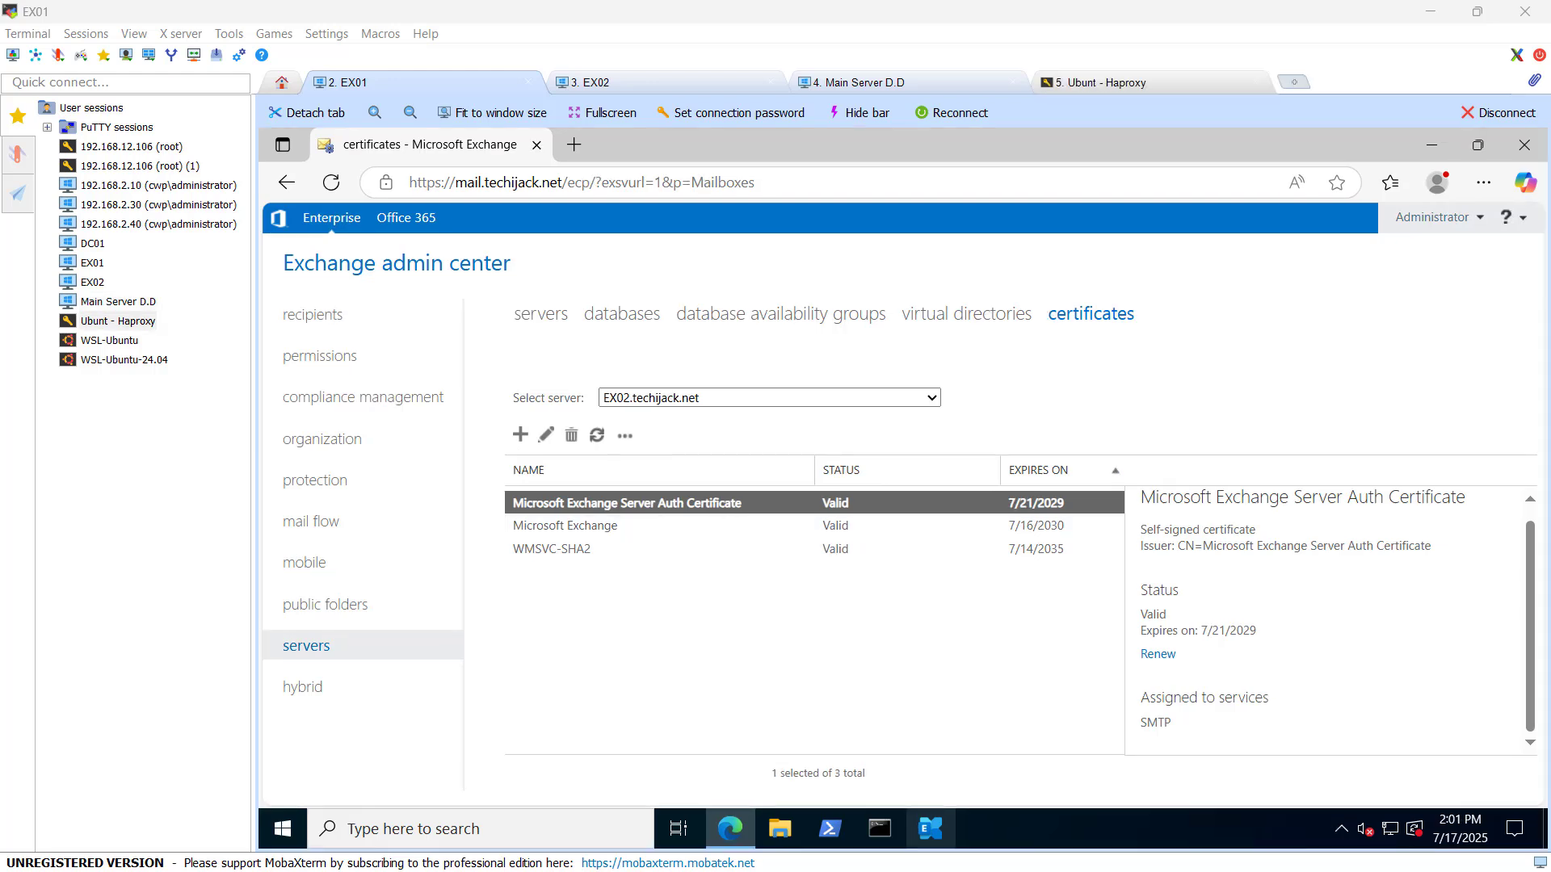
pyautogui.click(1118, 82)
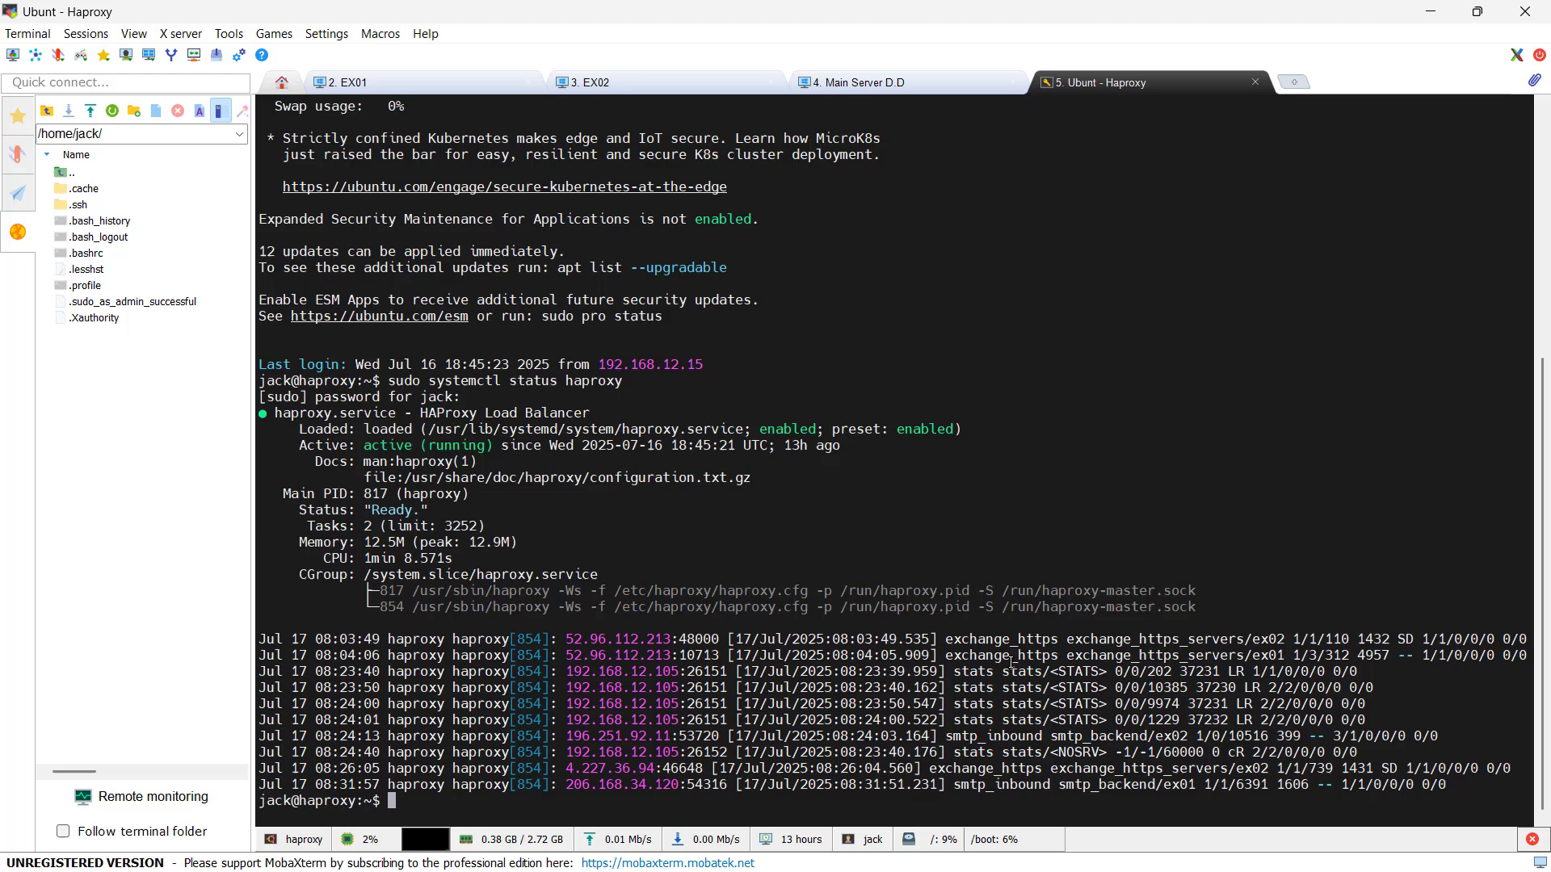
# Step: Highlight the rs/ex01 backend entry in the haproxy log and return to the EX01 session
pyautogui.moveTo(1228, 656); pyautogui.dragTo(1285, 638)
pyautogui.hotkey('ctrl', 'Tab')
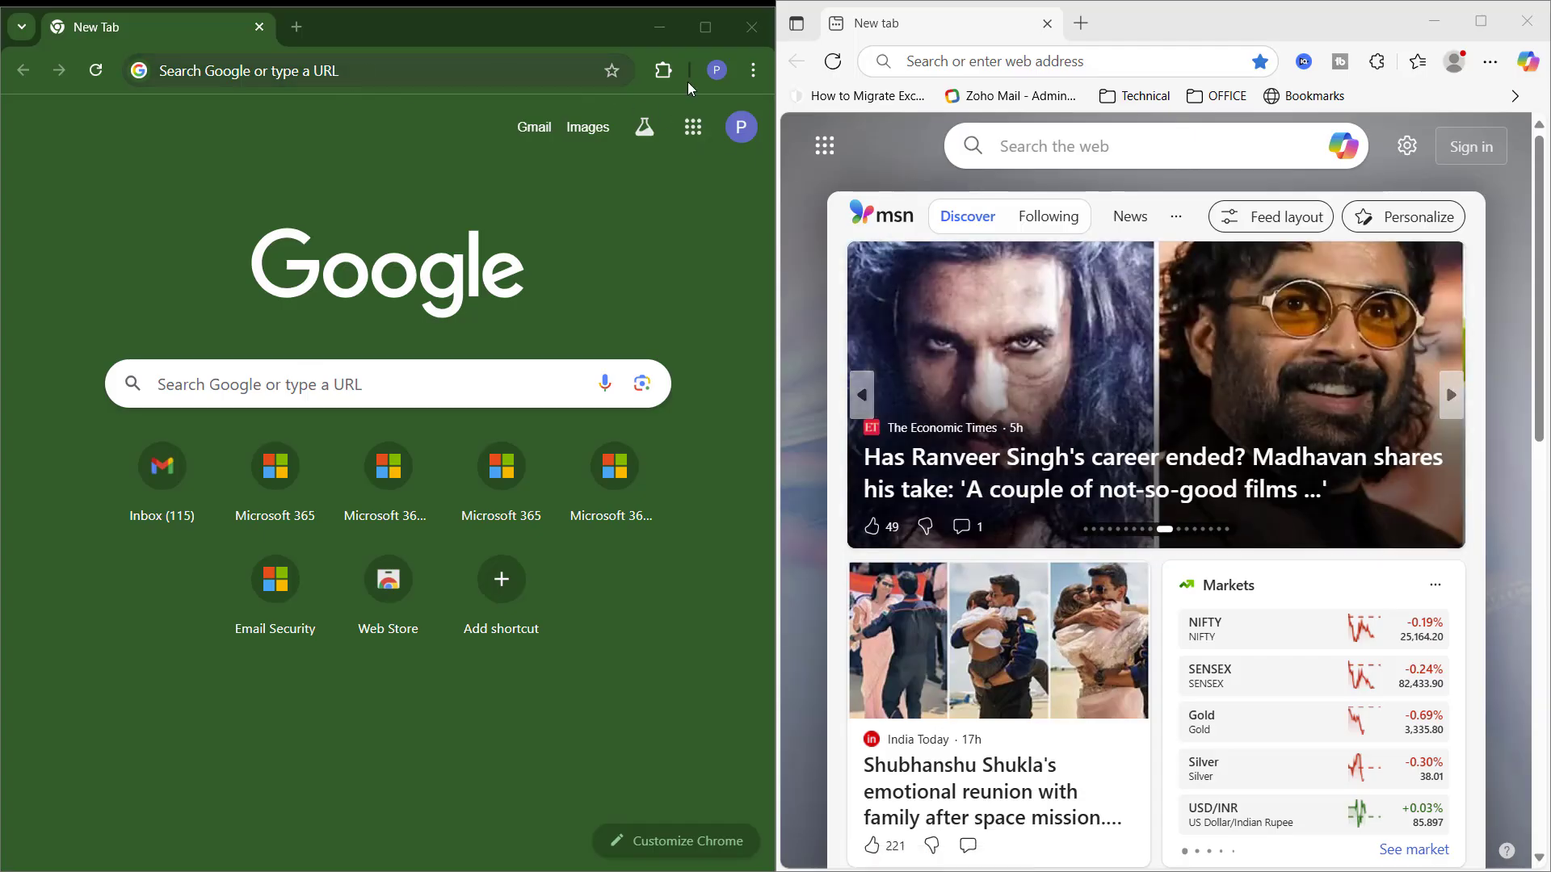
pyautogui.click(915, 60)
pyautogui.write('https://mail.techijack.net/owa')
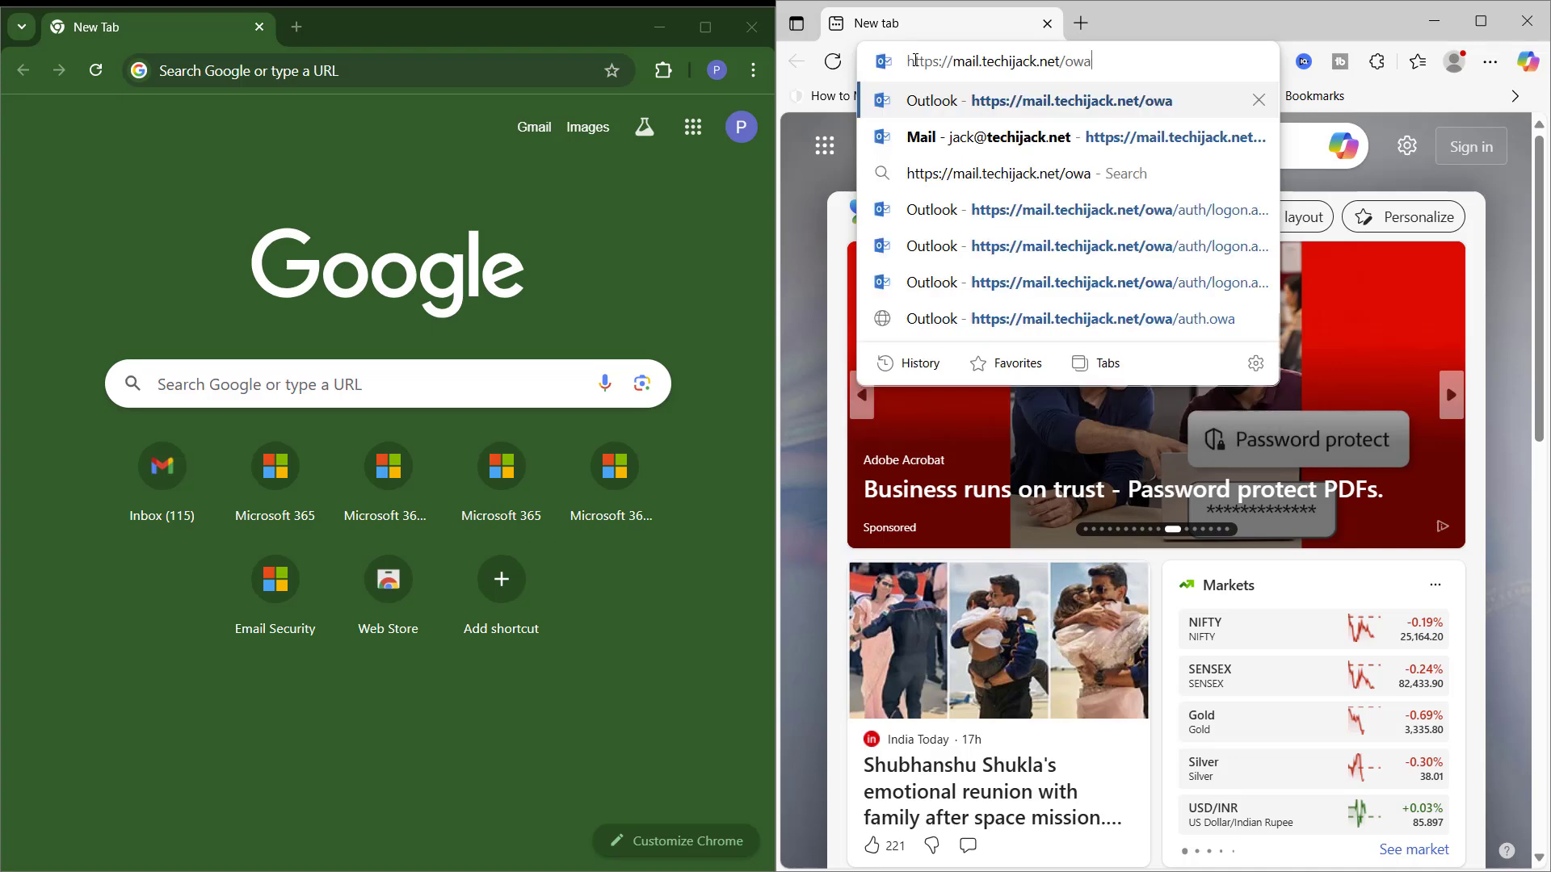
pyautogui.press('Return')
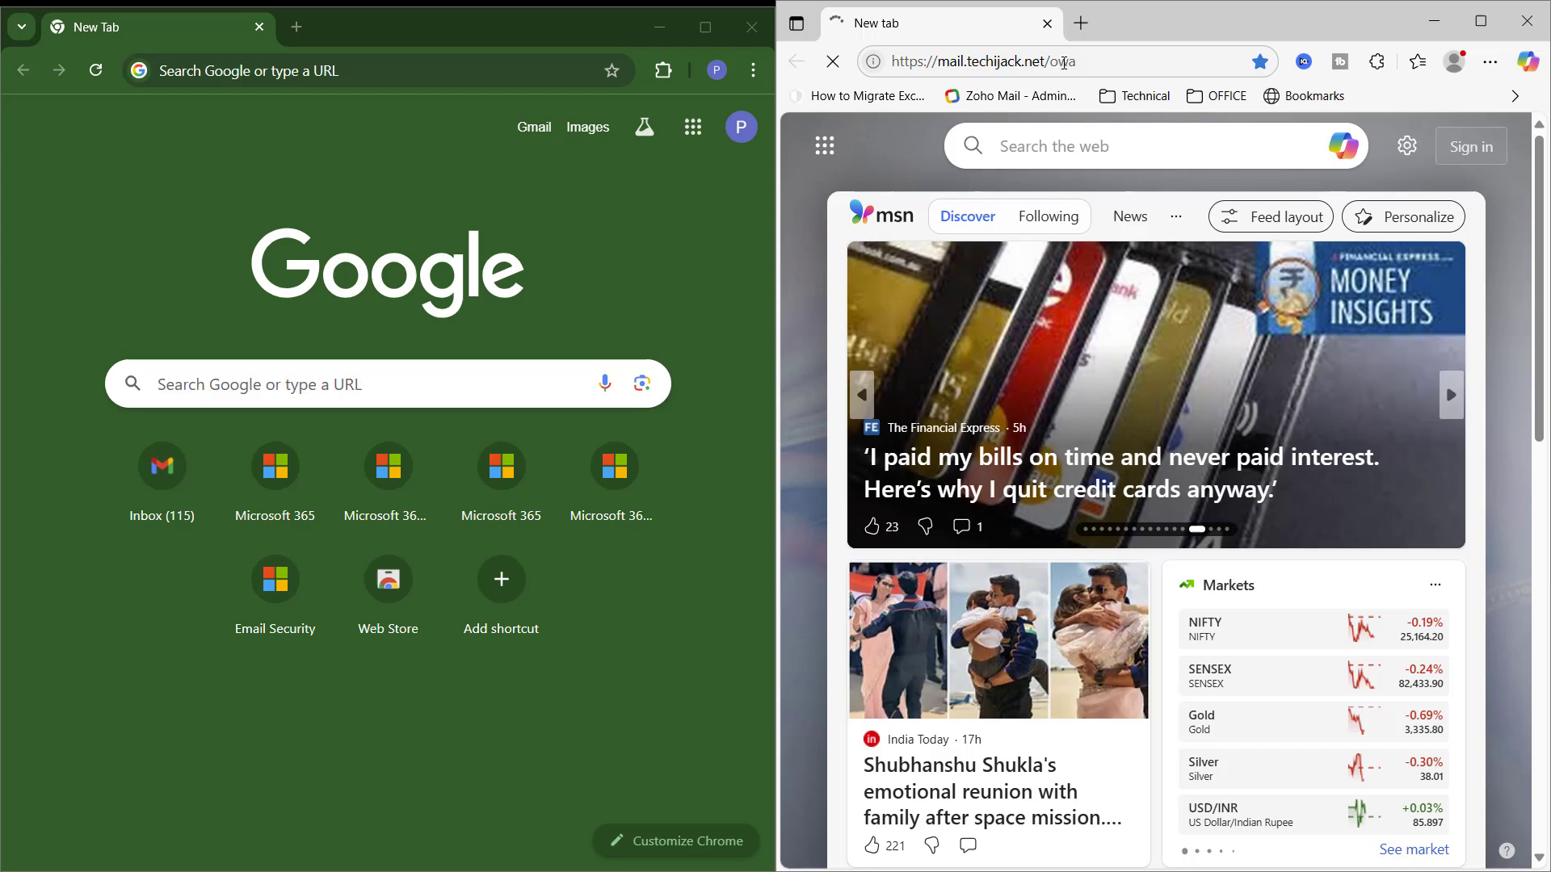
# Step: Load the same OWA address in Chrome and bypass its certificate warning with thisisunsafe
pyautogui.click(413, 85)
pyautogui.write('https://mail.techijack.net/owa')
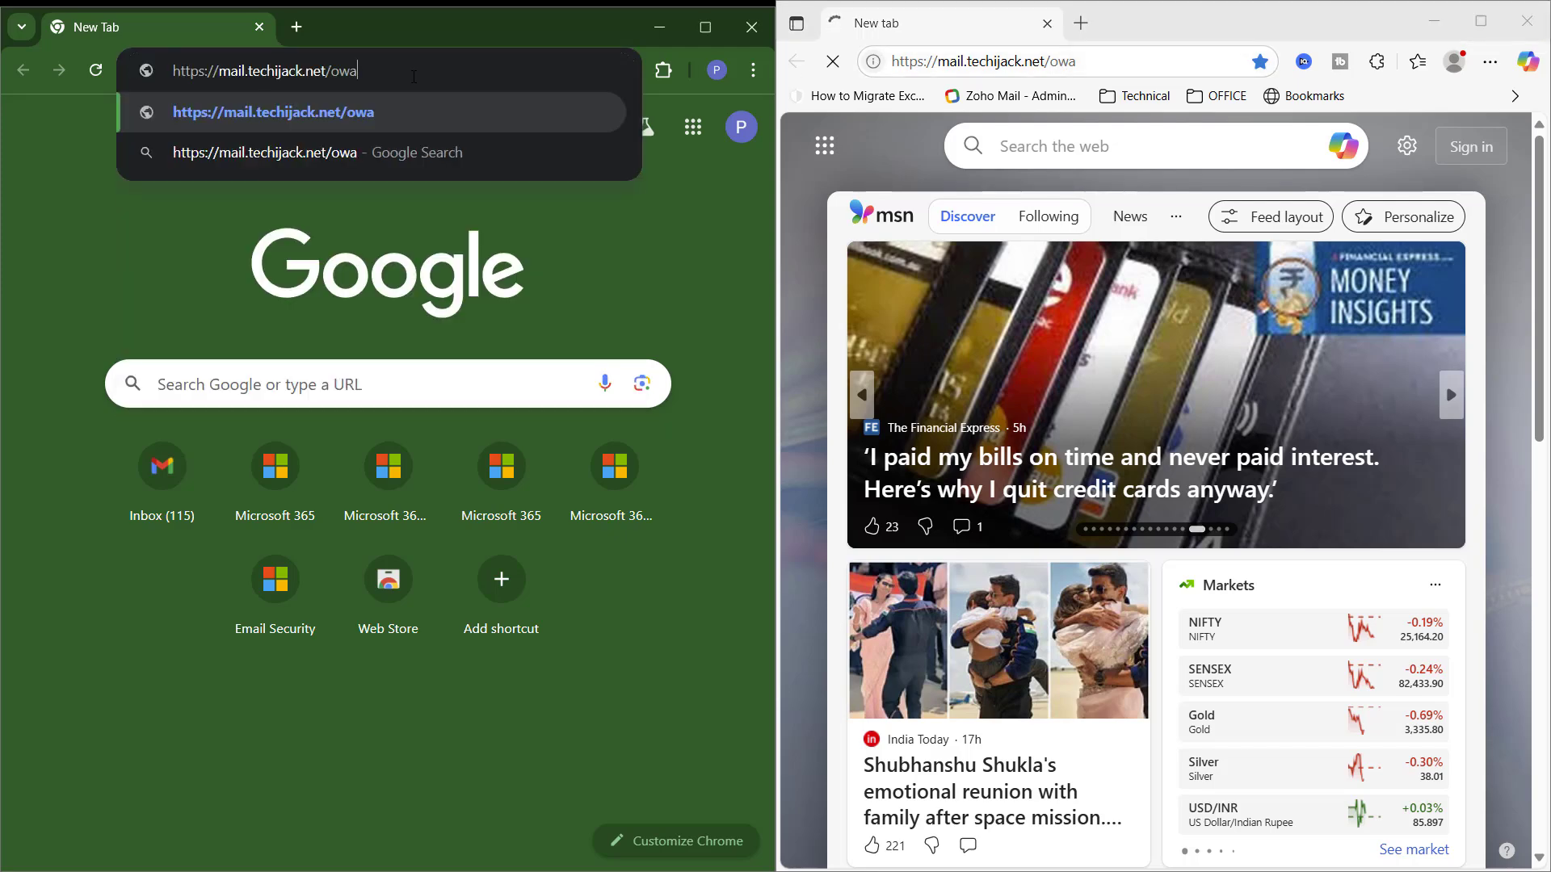
pyautogui.press('Return')
pyautogui.click(352, 75)
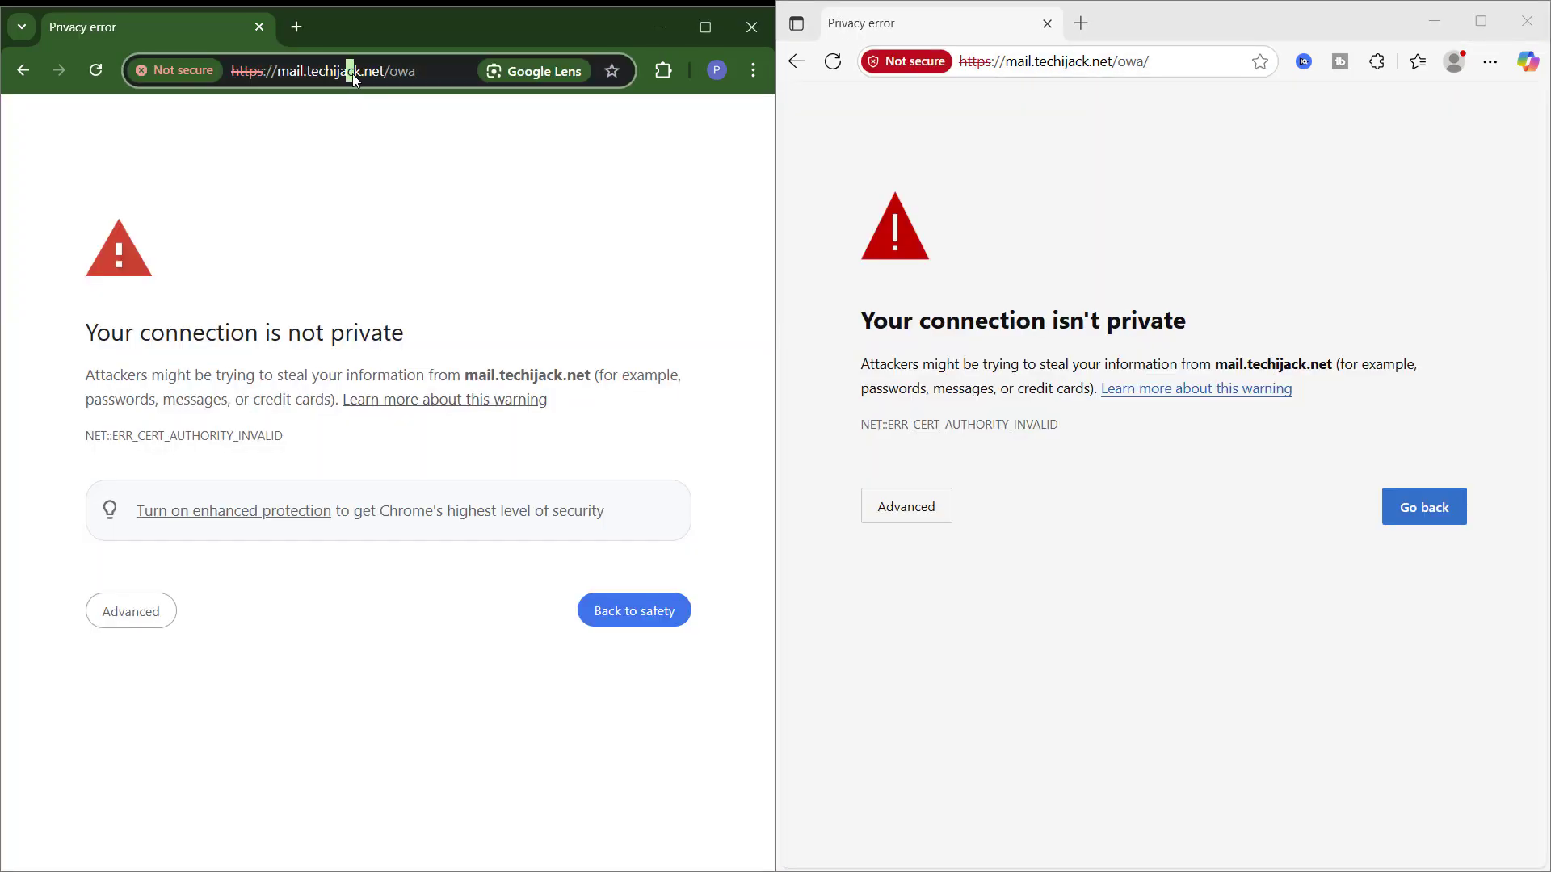
pyautogui.press('Return')
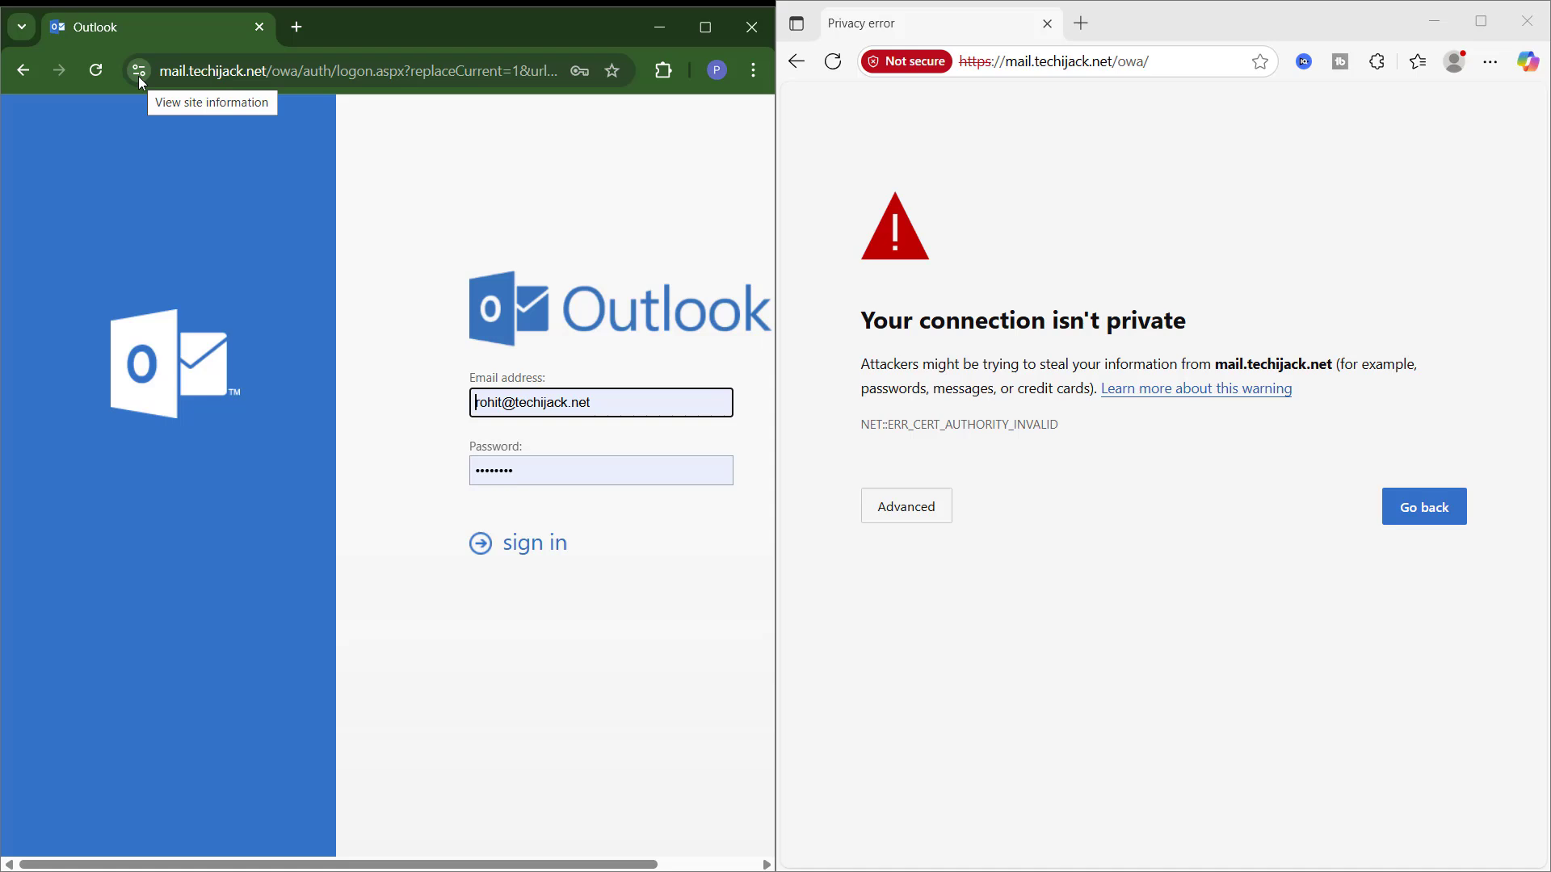
# Step: View Chrome's certificate and select its common name mail.techijack.net
pyautogui.click(139, 76)
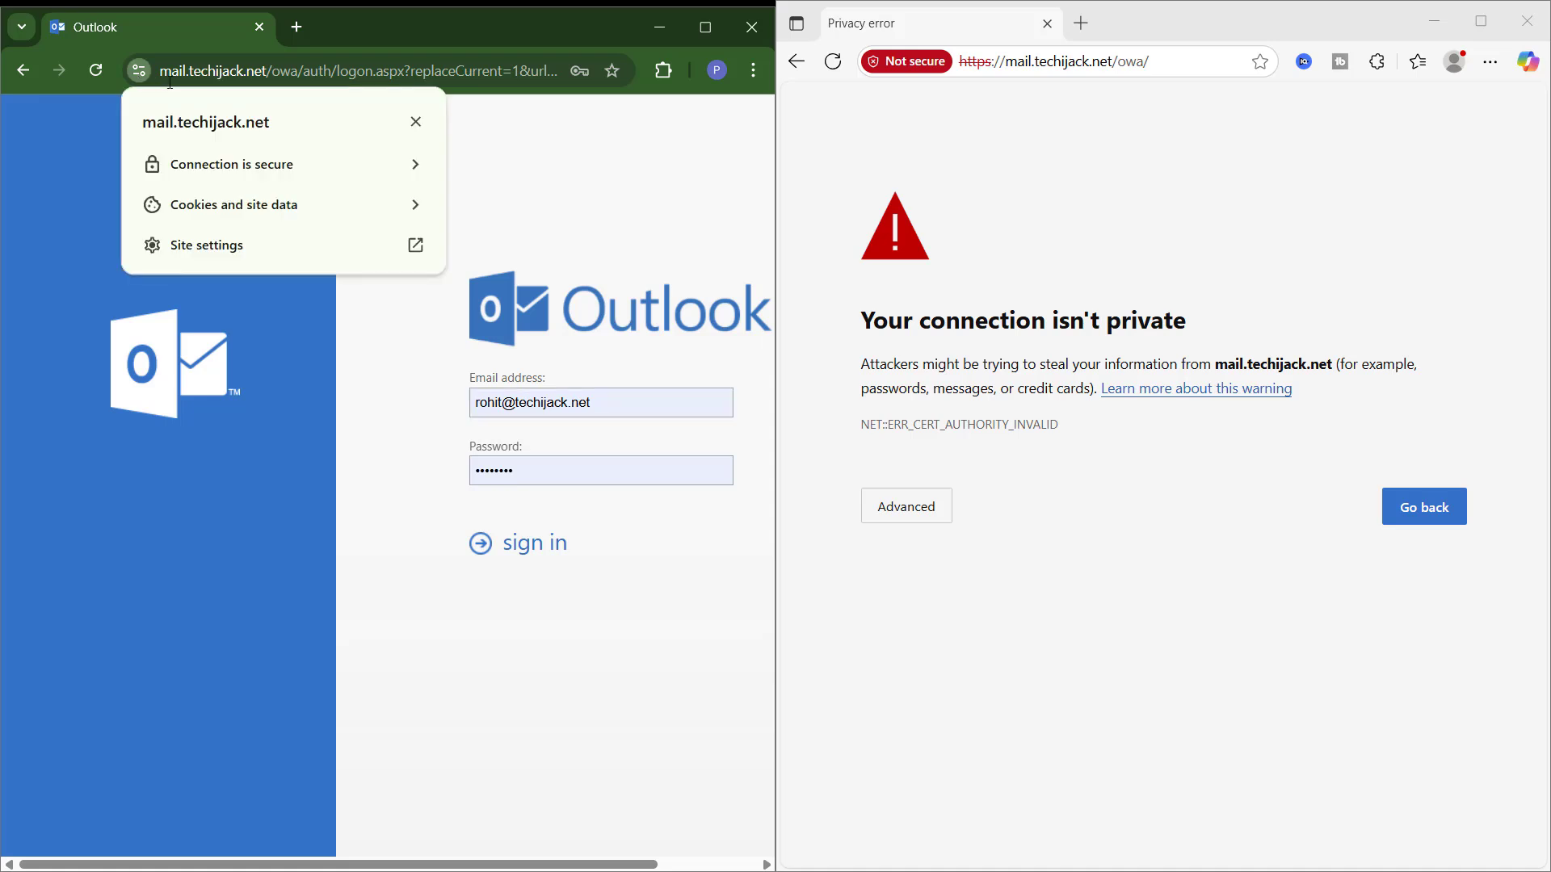
pyautogui.click(216, 165)
pyautogui.click(223, 293)
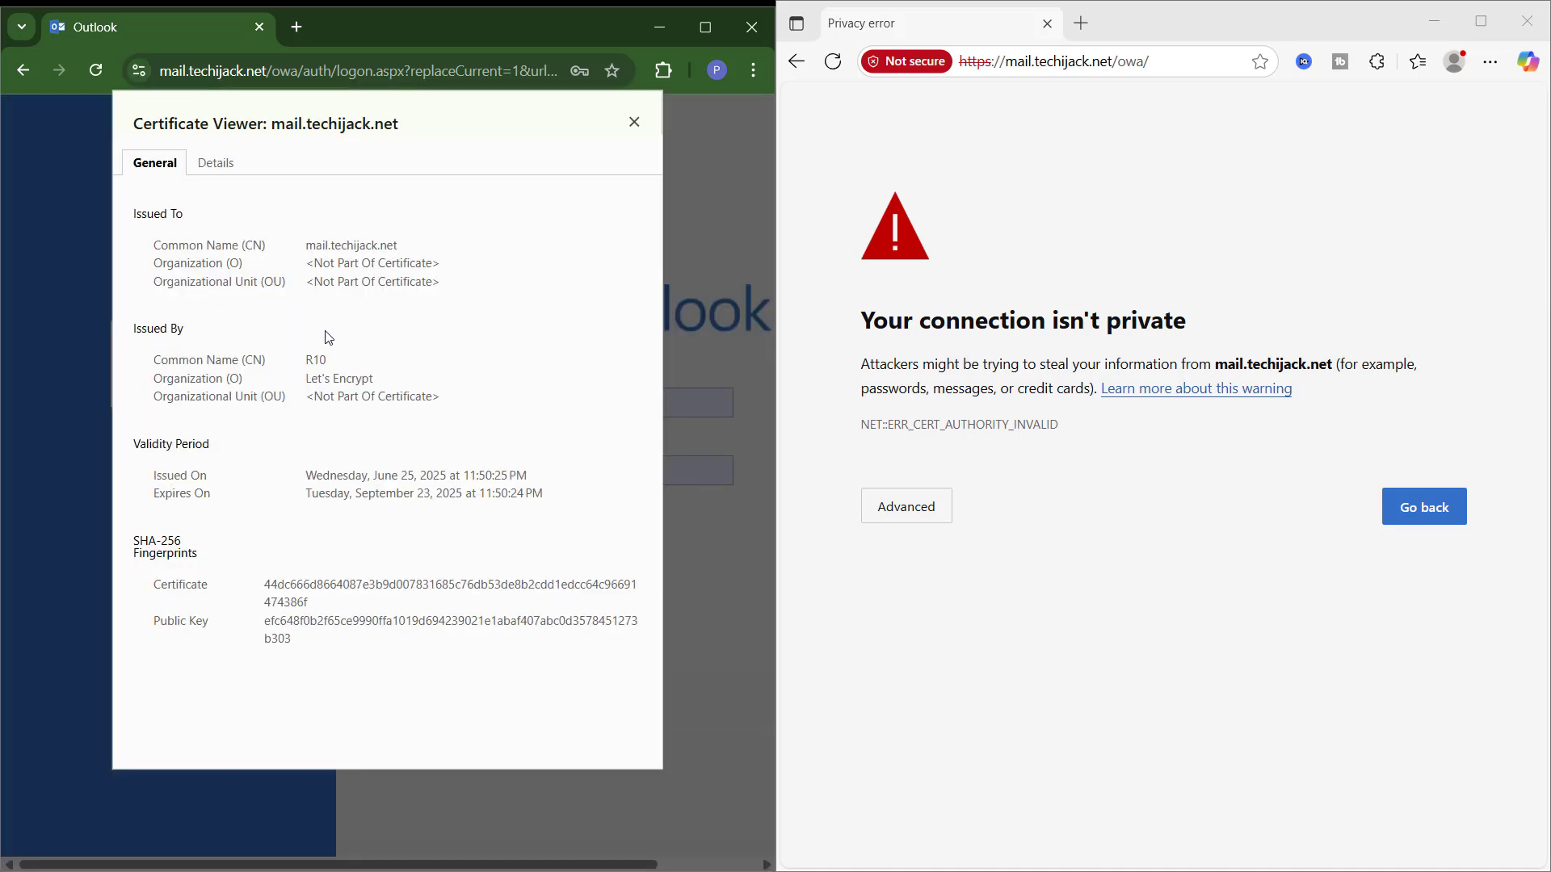
pyautogui.doubleClick(309, 251)
pyautogui.moveTo(309, 250); pyautogui.dragTo(404, 255)
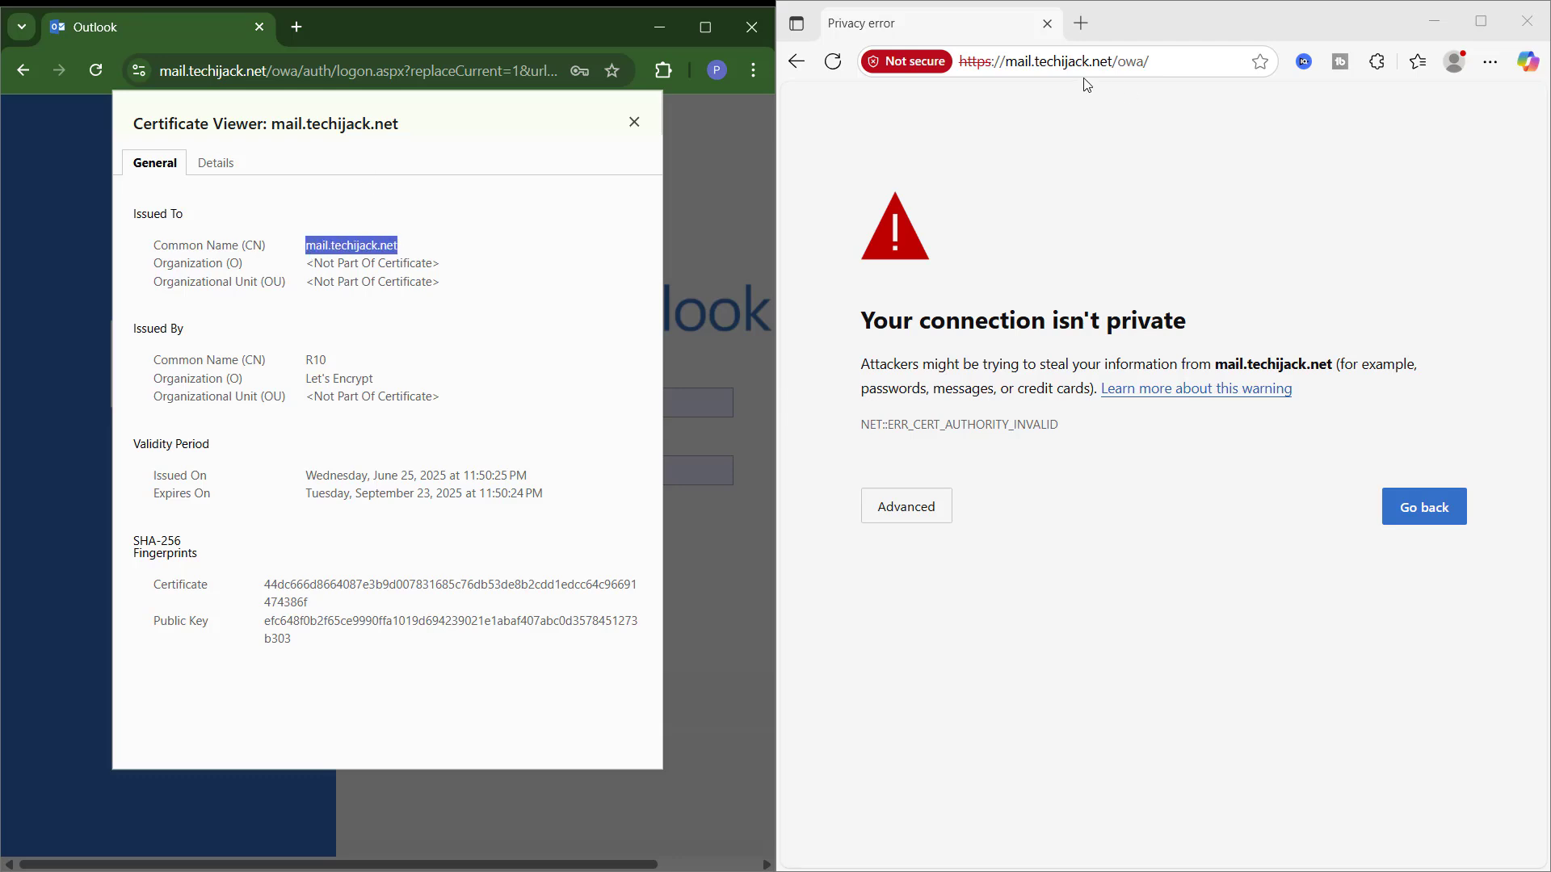
# Step: Expand the advanced details of Edge's certificate warning
pyautogui.moveTo(1015, 63); pyautogui.dragTo(1180, 62)
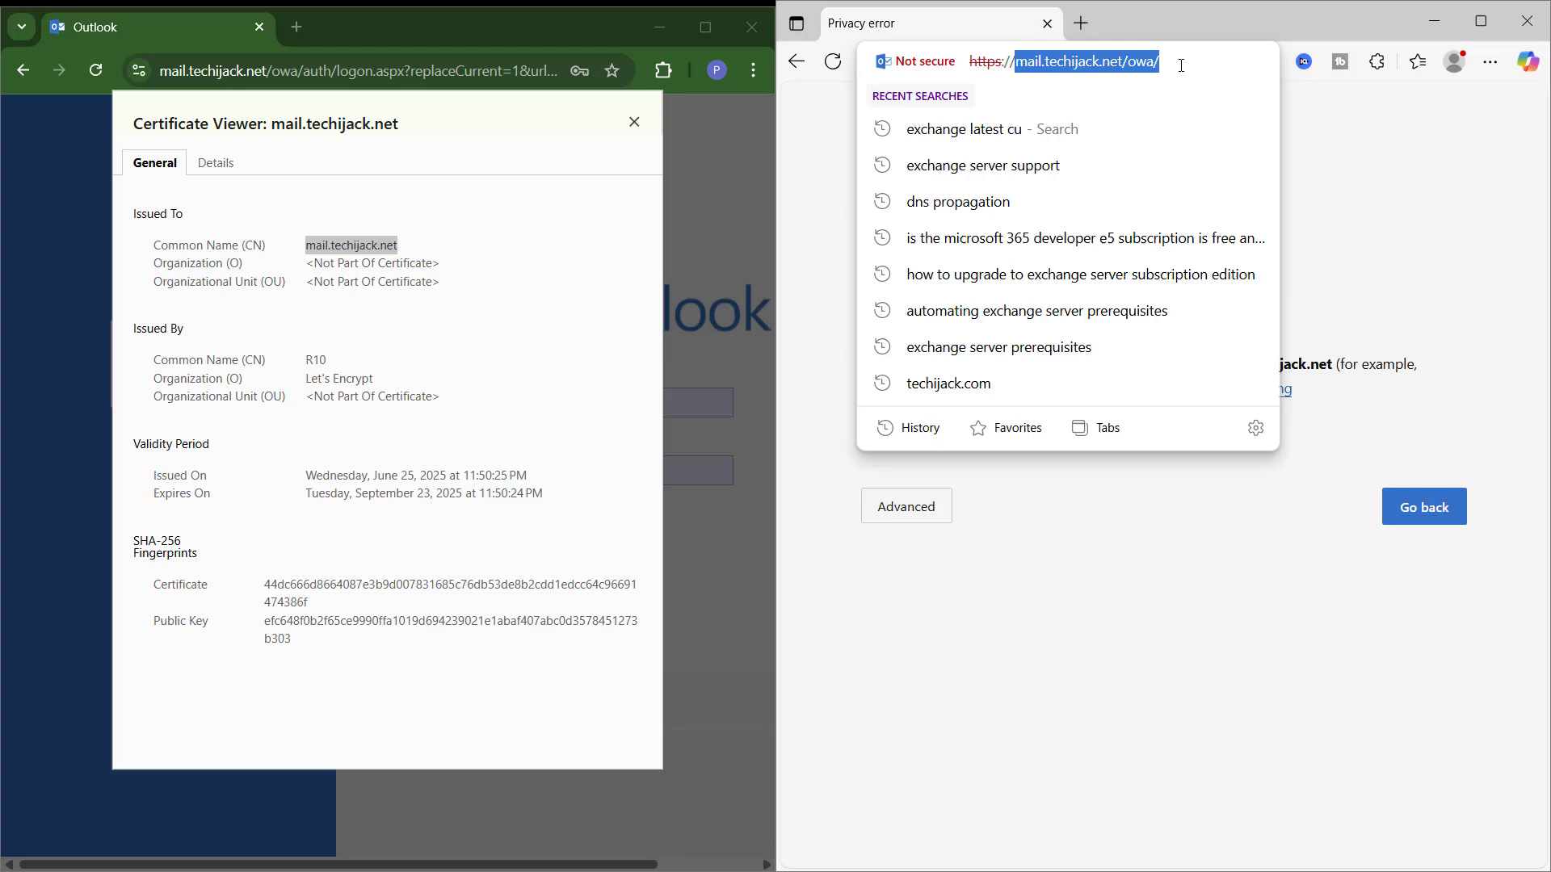
pyautogui.click(1181, 62)
pyautogui.click(1292, 183)
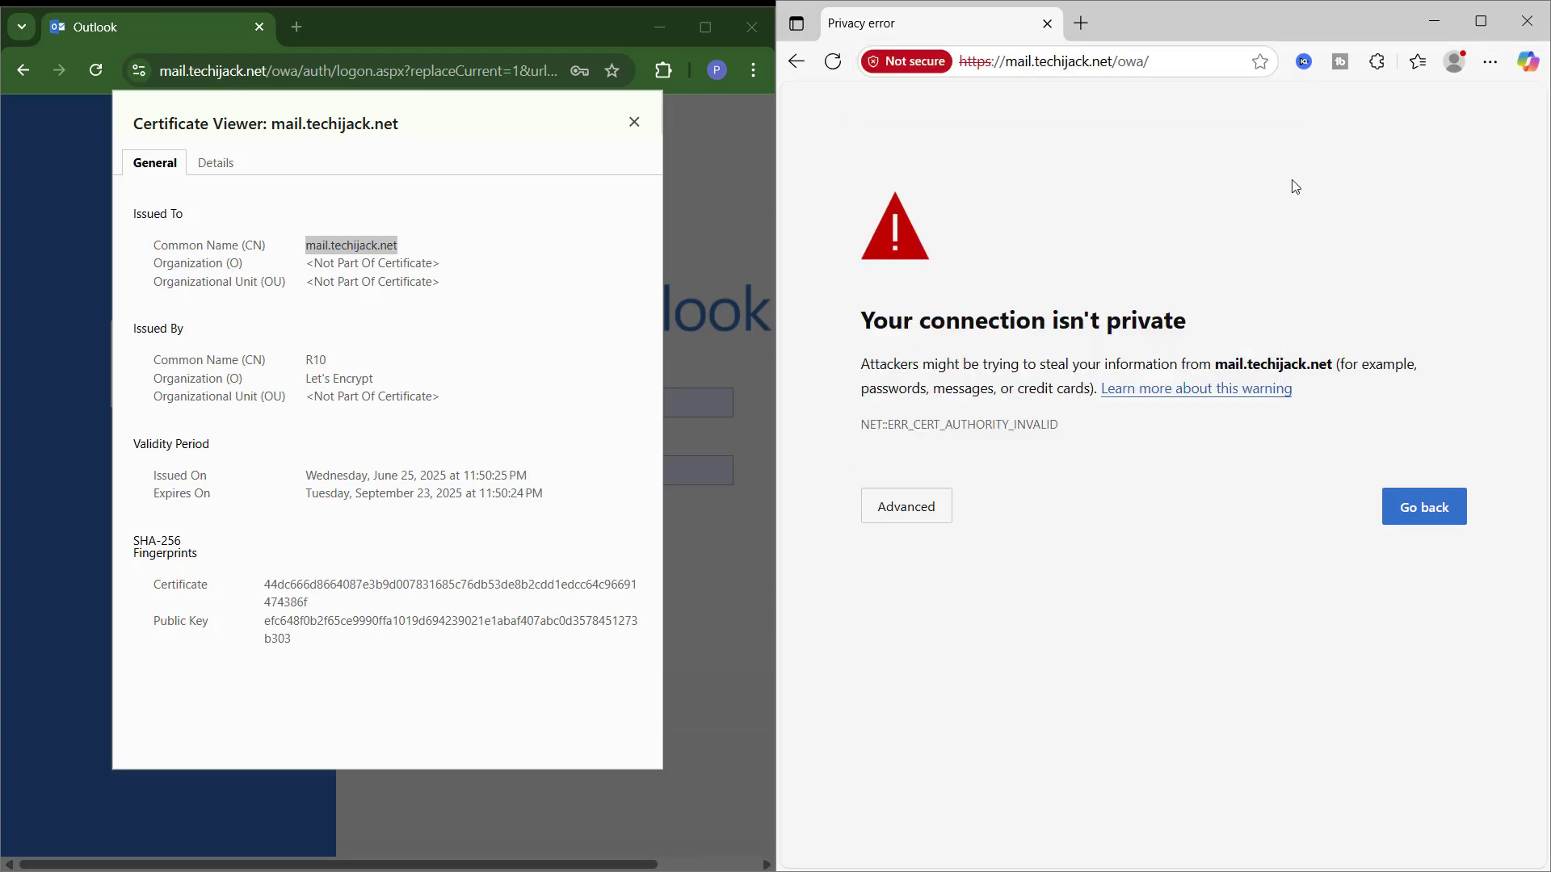
pyautogui.click(906, 507)
# Step: Open Edge's EX02 certificate and compare its common name with Chrome's mail.techijack.net
pyautogui.click(896, 64)
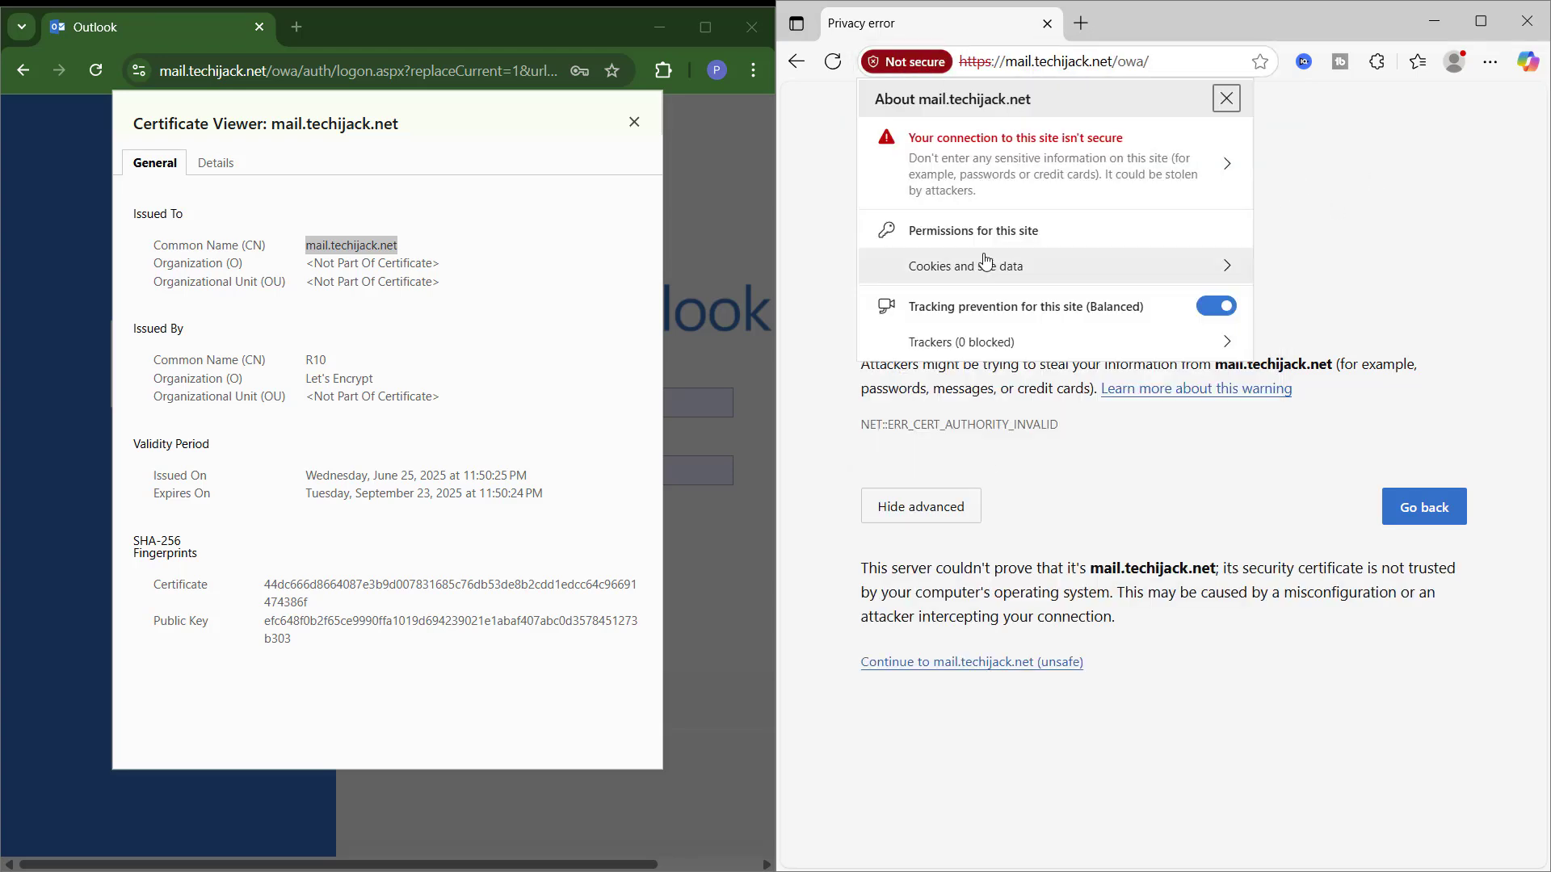
pyautogui.click(1131, 166)
pyautogui.click(1186, 113)
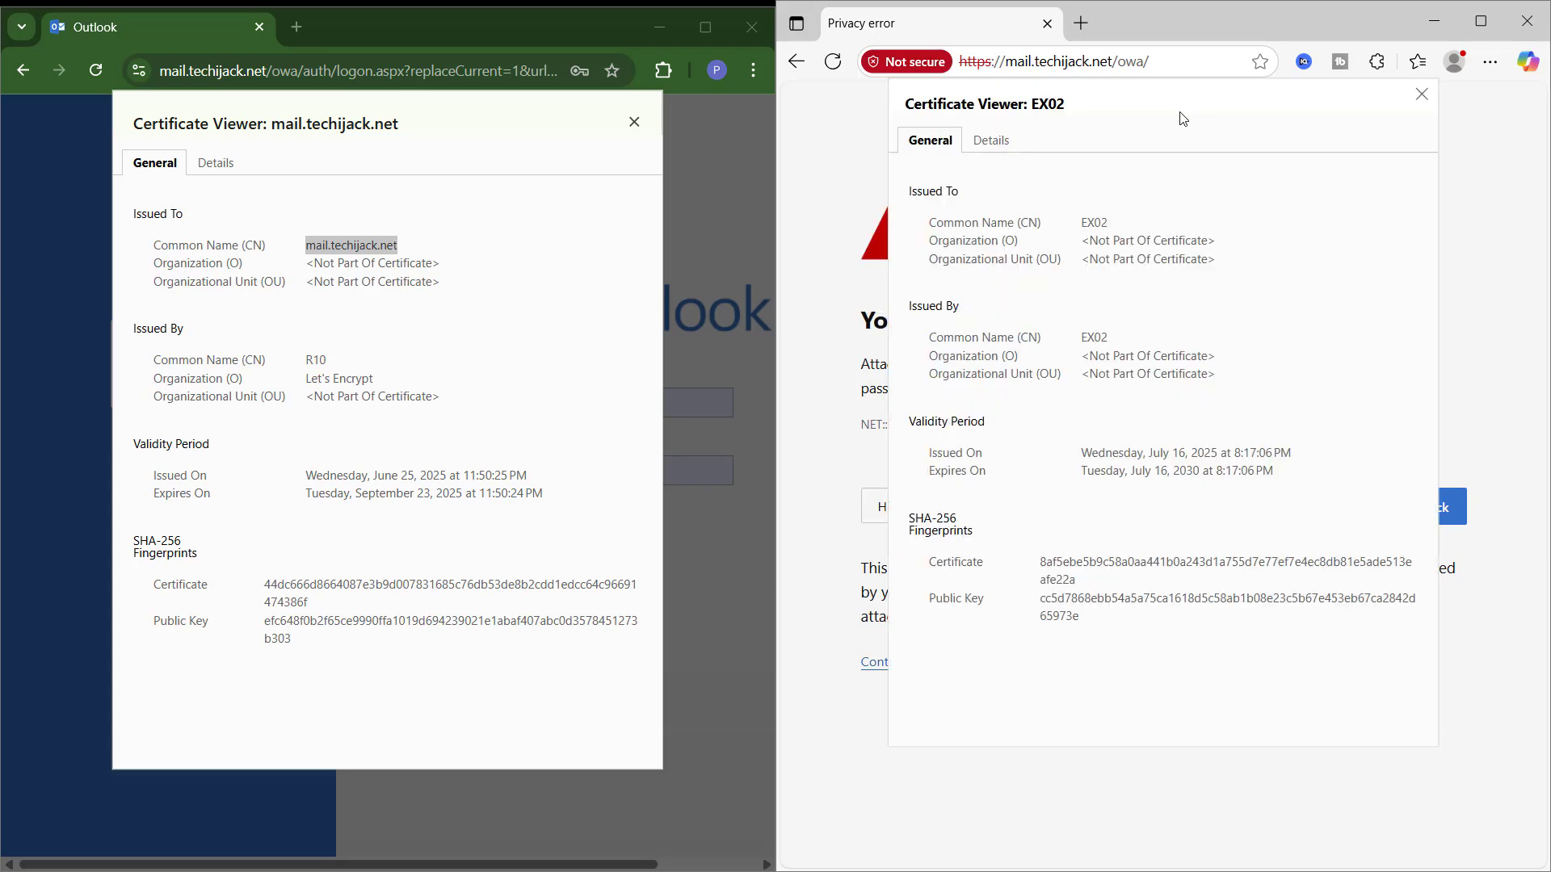
pyautogui.doubleClick(1092, 223)
pyautogui.click(1091, 230)
pyautogui.doubleClick(1092, 223)
pyautogui.moveTo(307, 246); pyautogui.dragTo(401, 256)
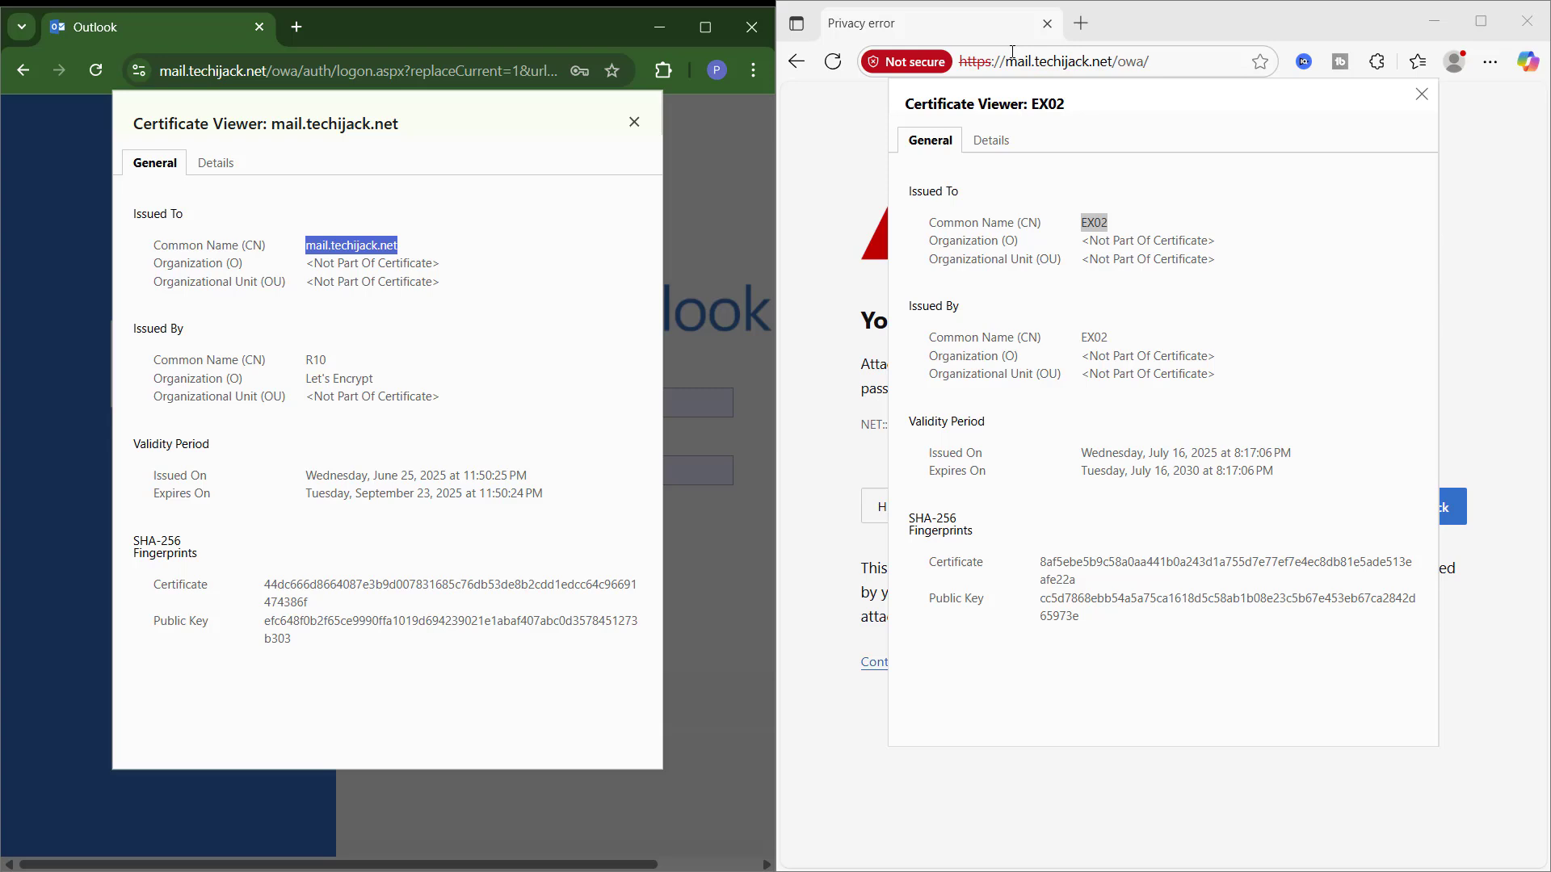
# Step: Close Edge's certificate viewer and continue to mail.techijack.net despite the warning
pyautogui.click(1173, 123)
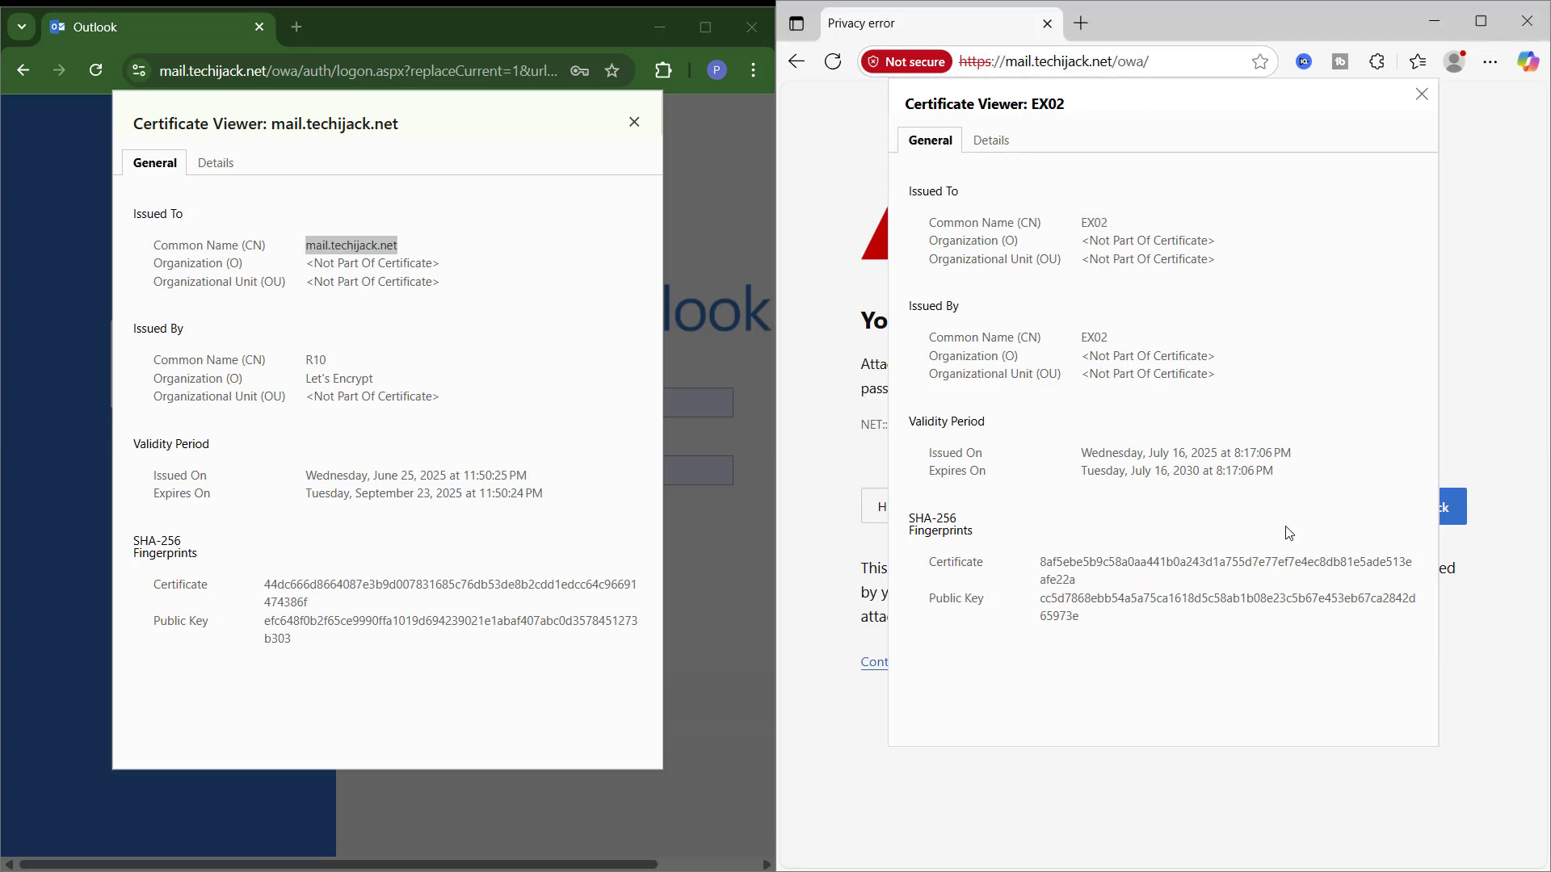
pyautogui.click(1421, 95)
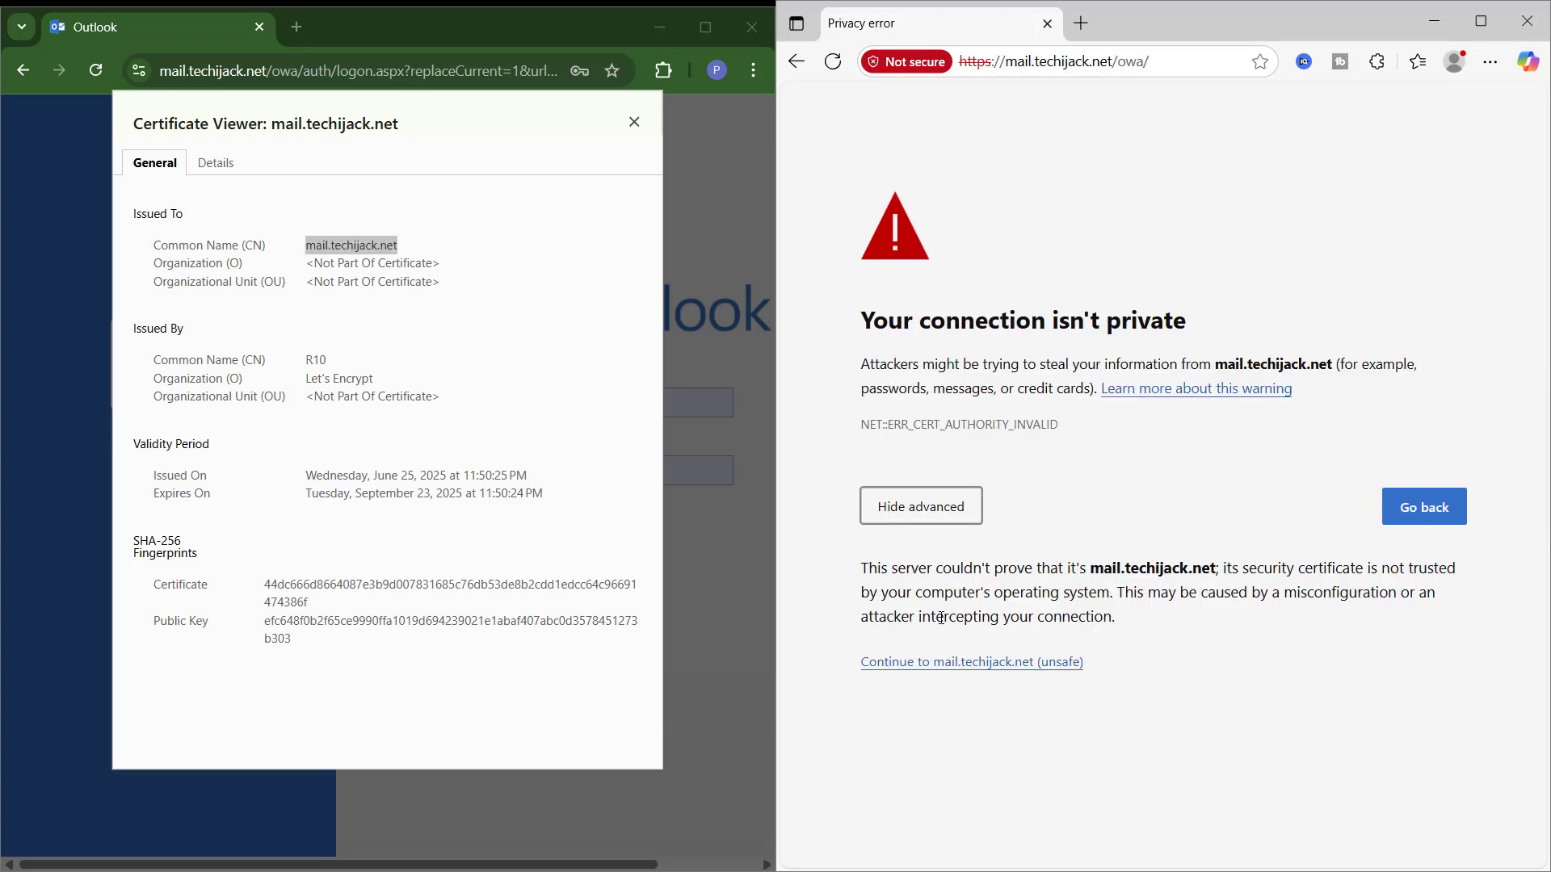
pyautogui.click(923, 667)
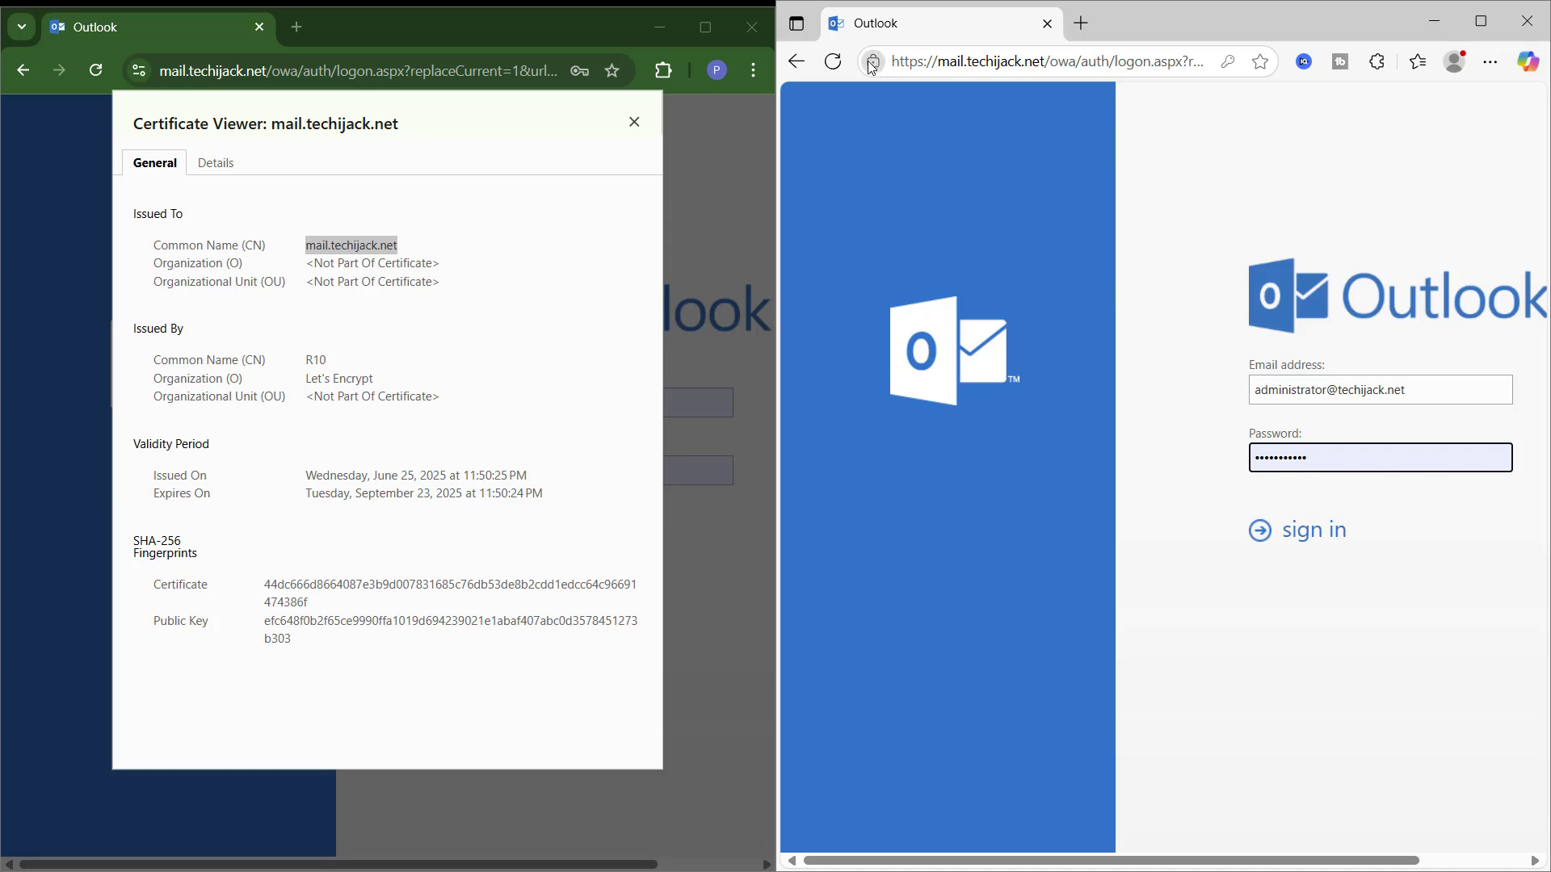
pyautogui.click(872, 66)
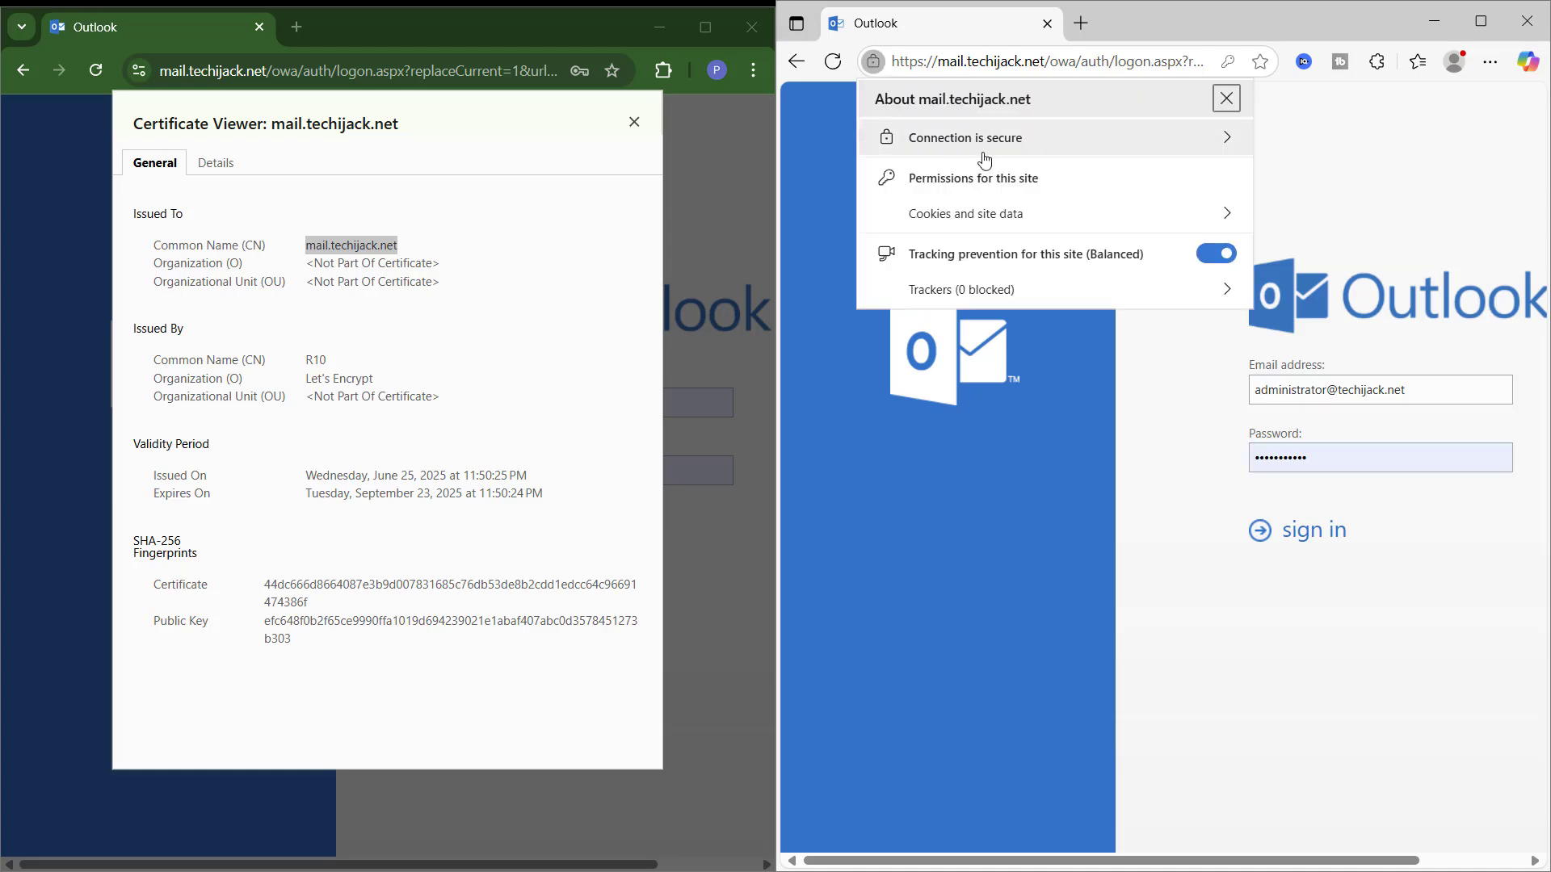
# Step: Sign in to OWA in Edge with another user's address, then close Chrome's certificate viewer
pyautogui.click(1344, 383)
pyautogui.click(1325, 391)
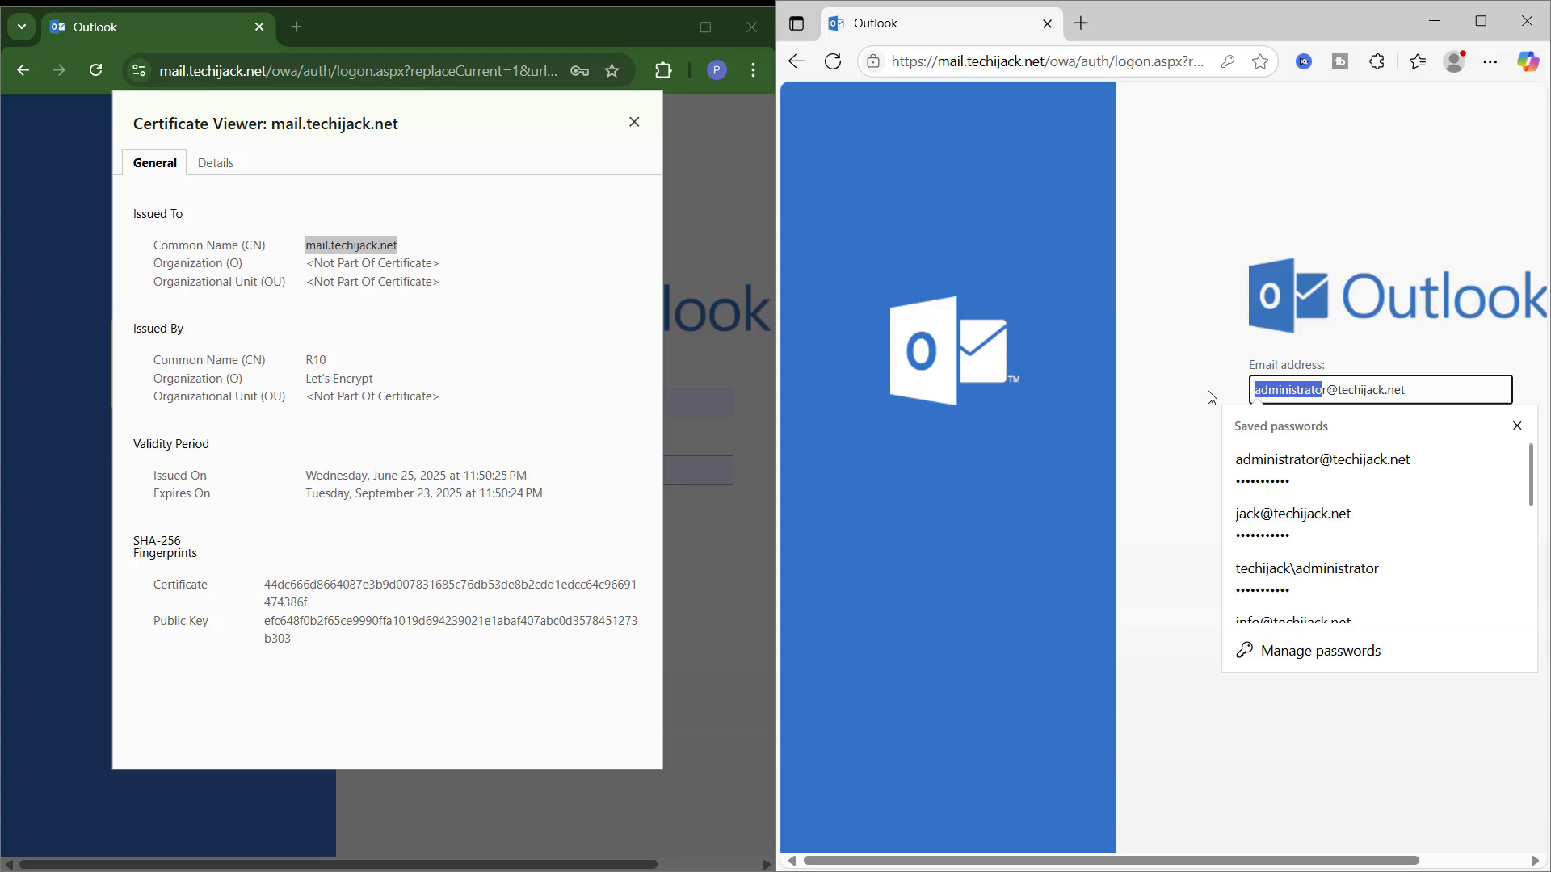
pyautogui.moveTo(1325, 390); pyautogui.dragTo(1217, 394)
pyautogui.write('jack')
pyautogui.press('Tab')
pyautogui.press('Return')
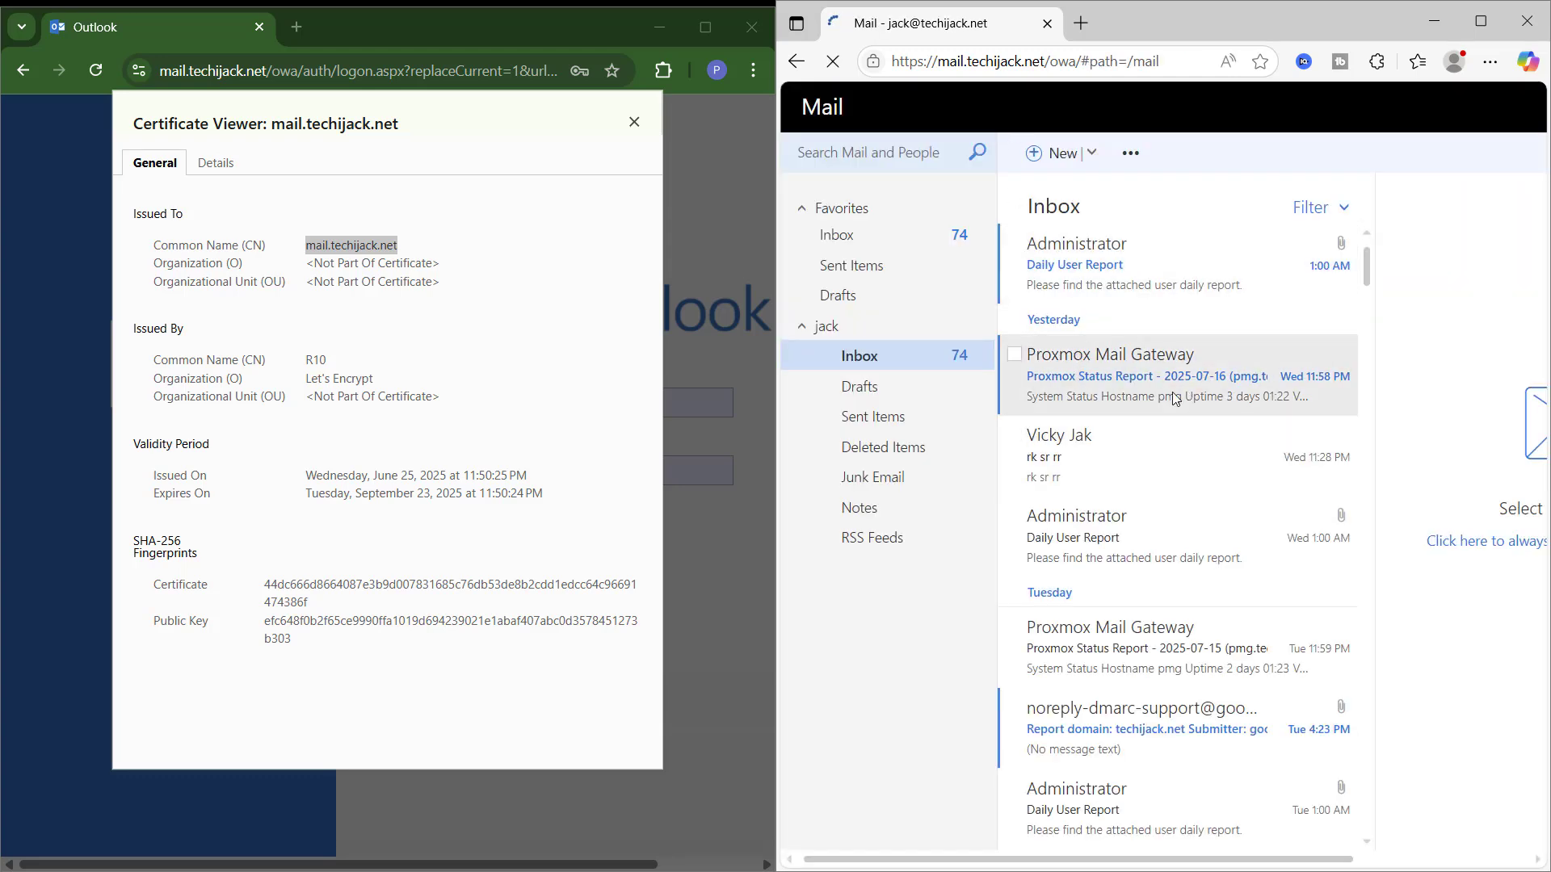
pyautogui.click(635, 121)
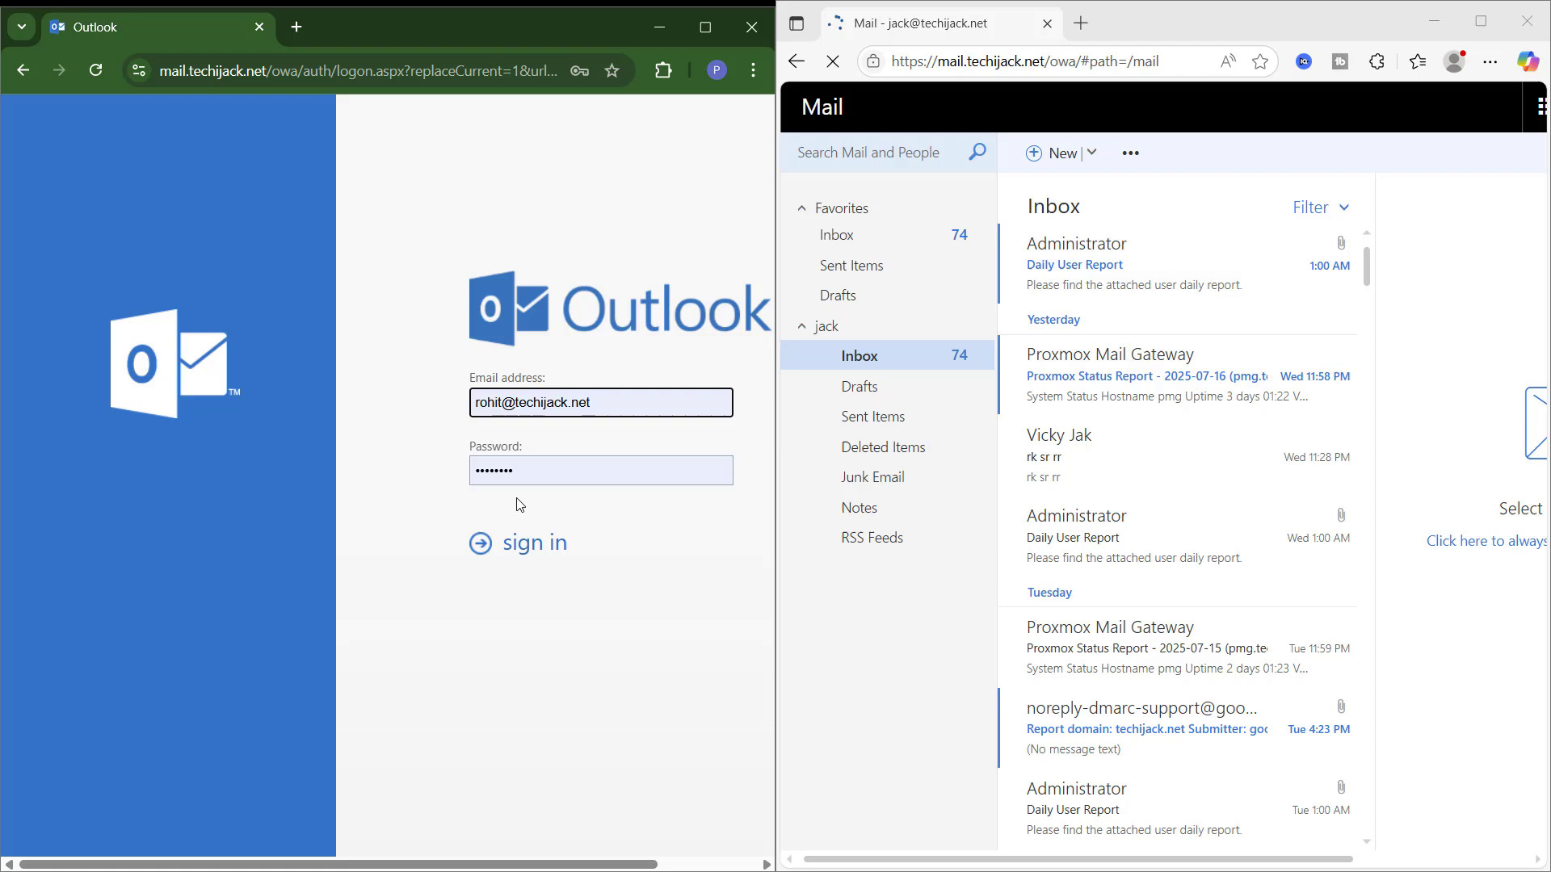
# Step: Reload Chrome's sign-in page and inspect the self-signed EX02 certificate it now serves
pyautogui.click(306, 73)
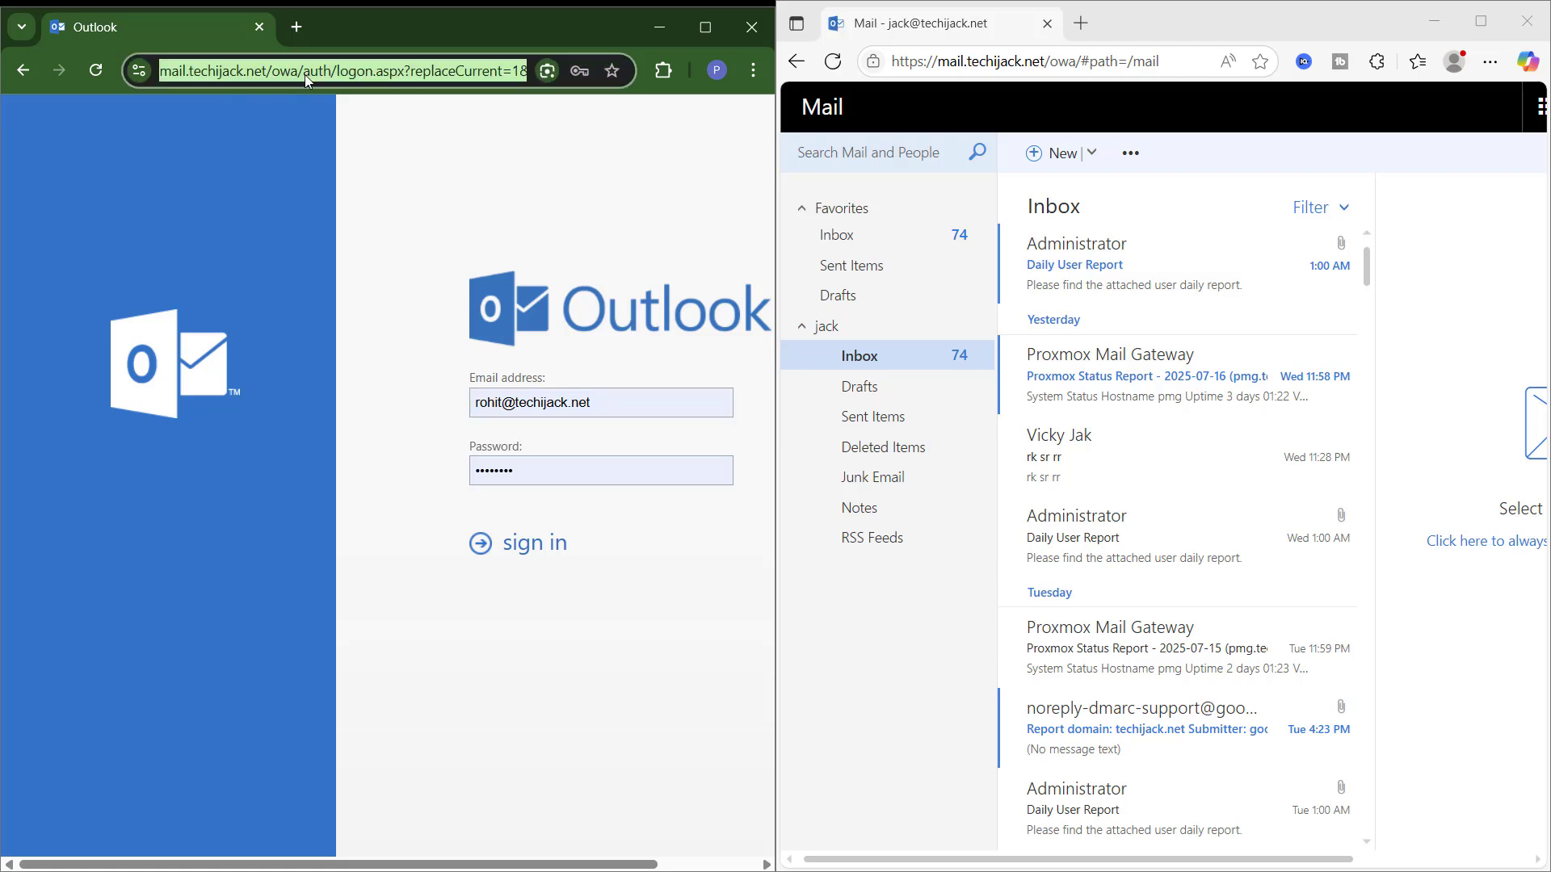
pyautogui.press('Return')
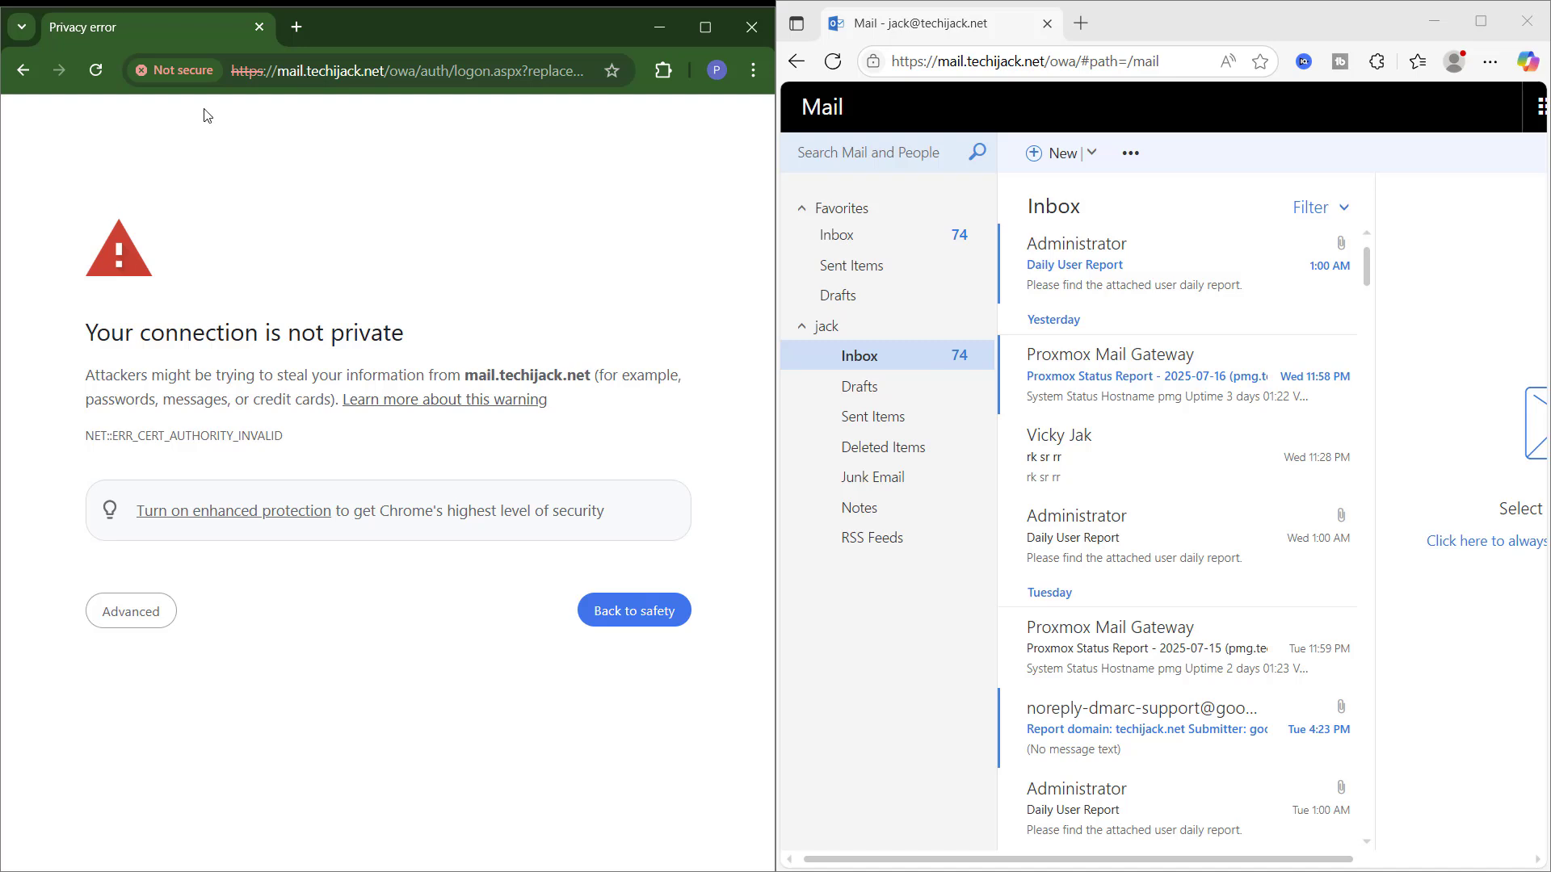
pyautogui.click(167, 70)
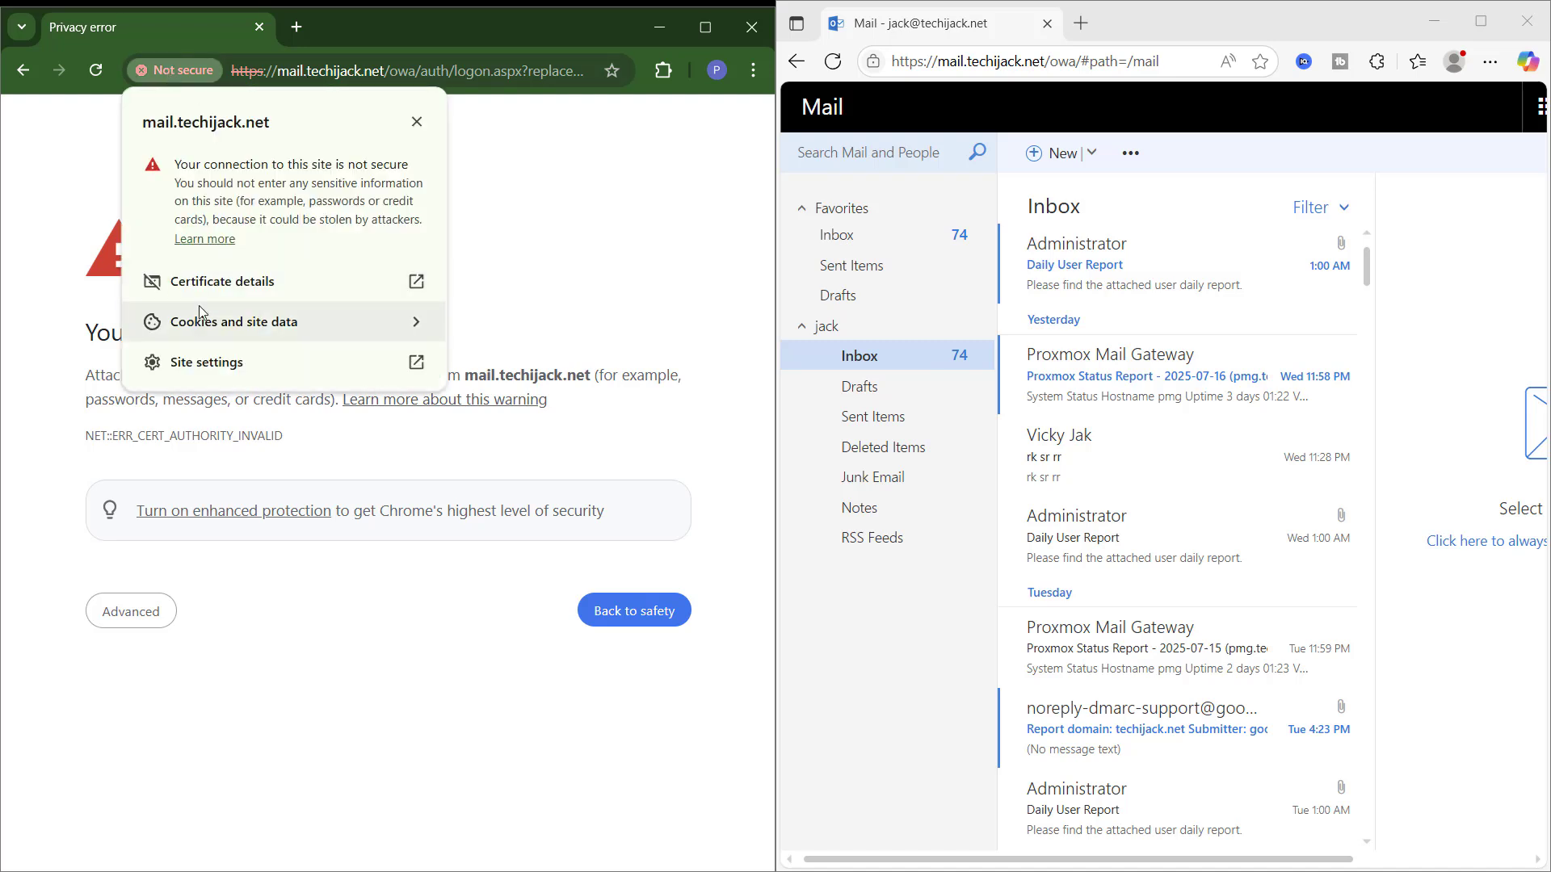
pyautogui.click(205, 280)
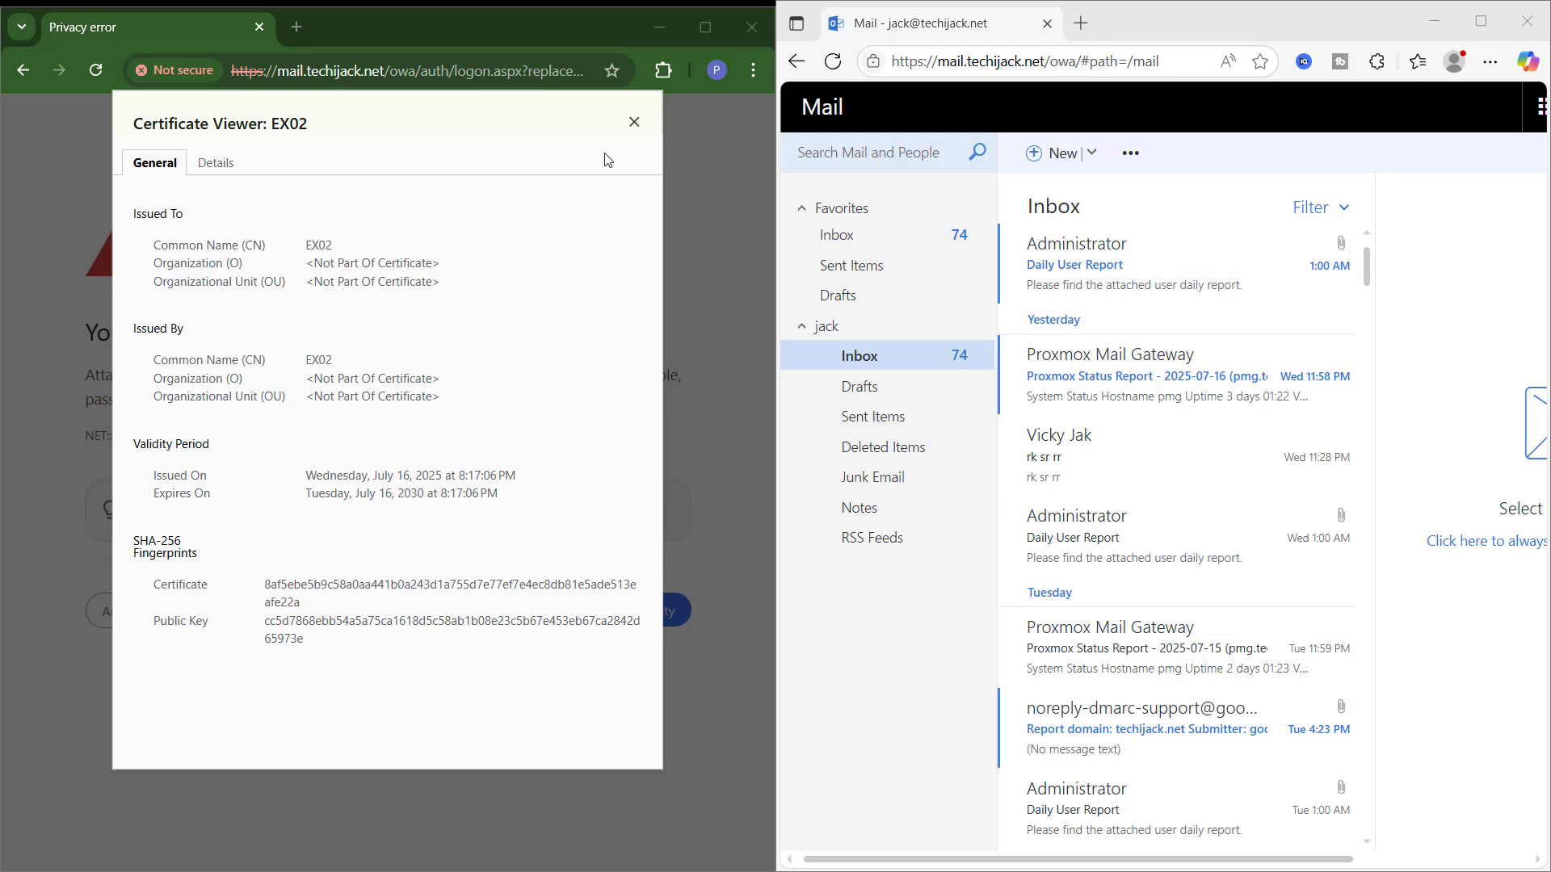
pyautogui.click(634, 123)
# Step: Continue past Chrome's certificate warning and sign in to the second user's mailbox, saving the password
pyautogui.click(125, 611)
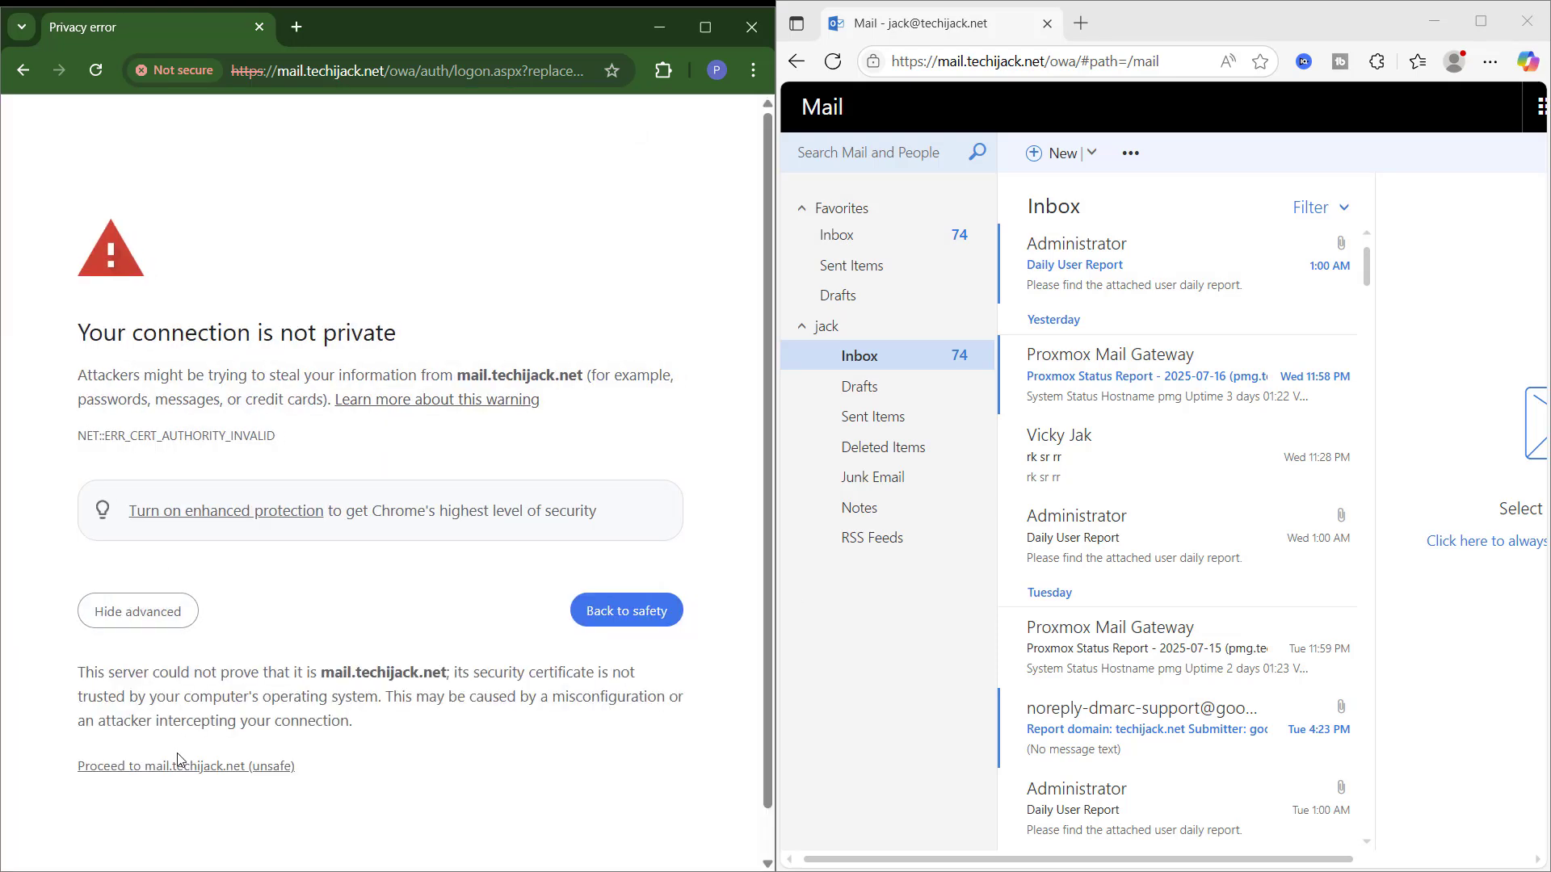
pyautogui.click(157, 767)
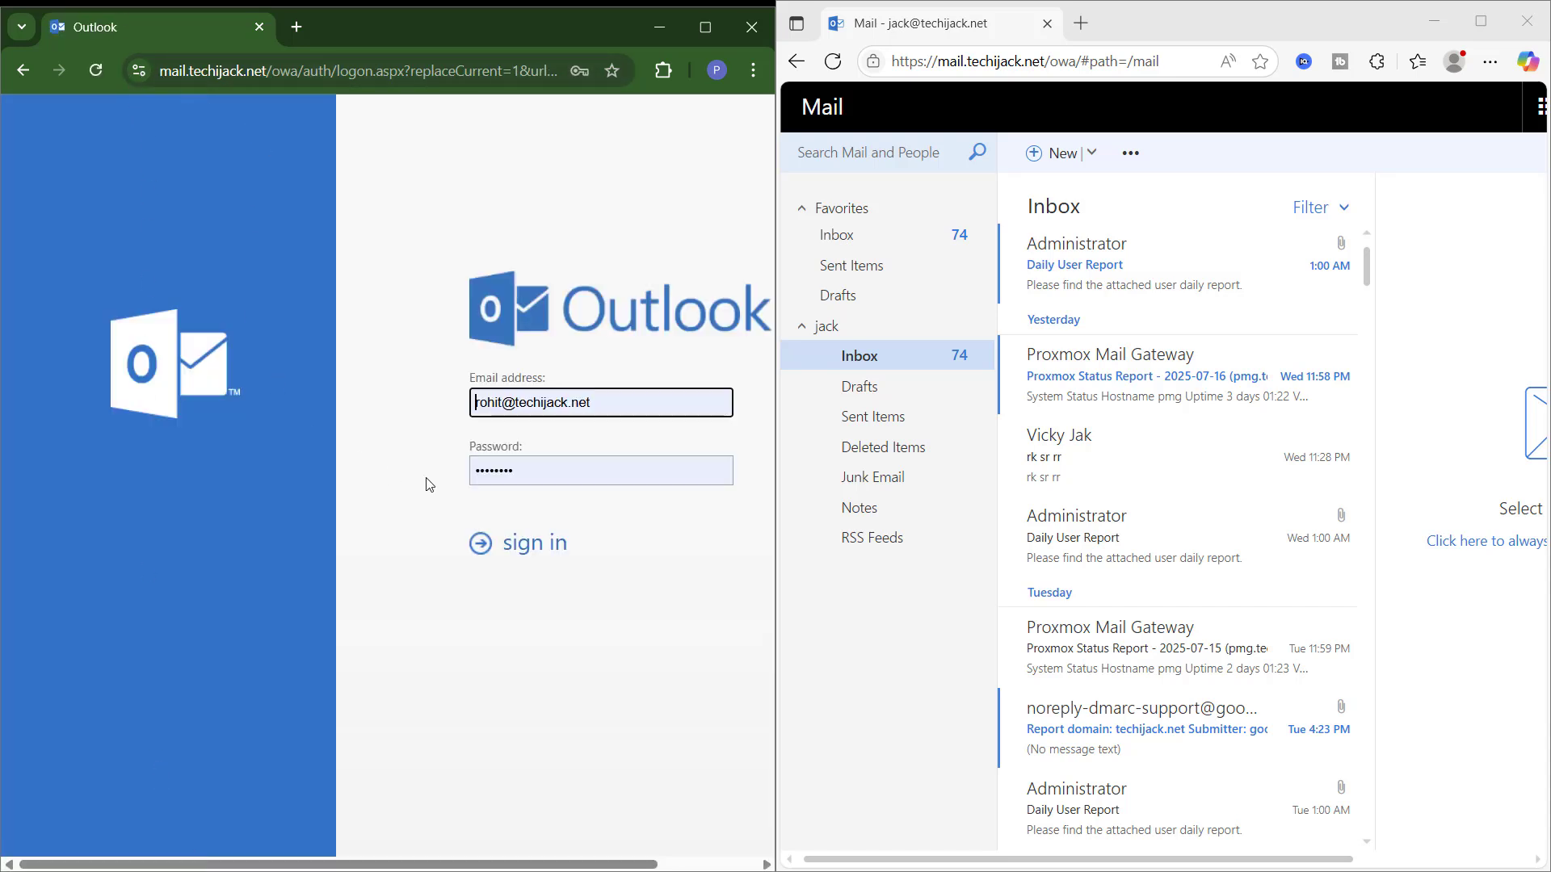
pyautogui.click(497, 402)
pyautogui.doubleClick(497, 401)
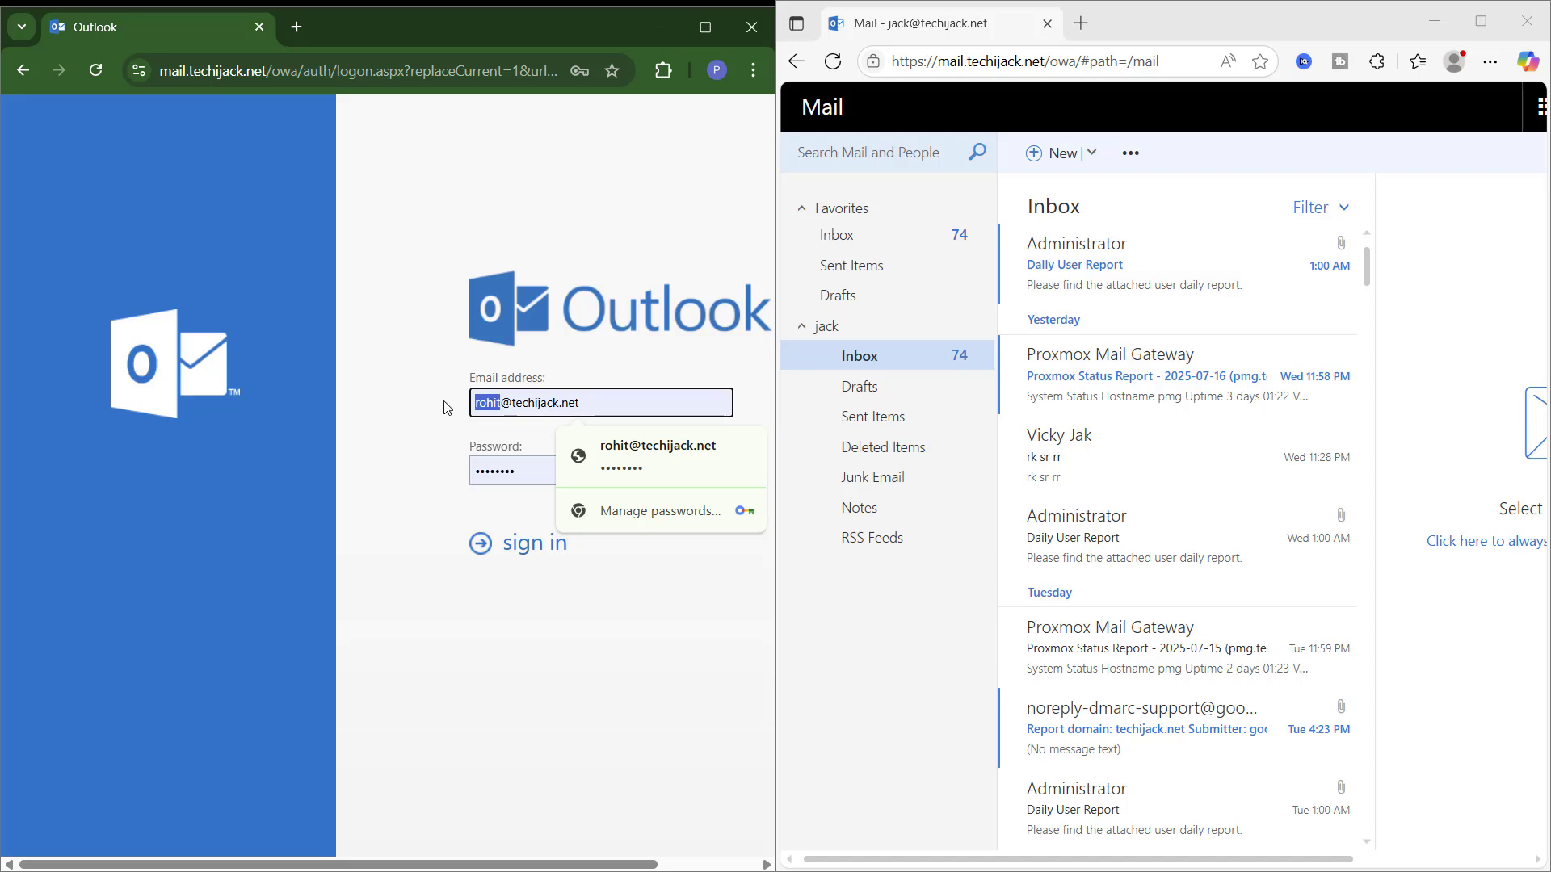
pyautogui.write('vik')
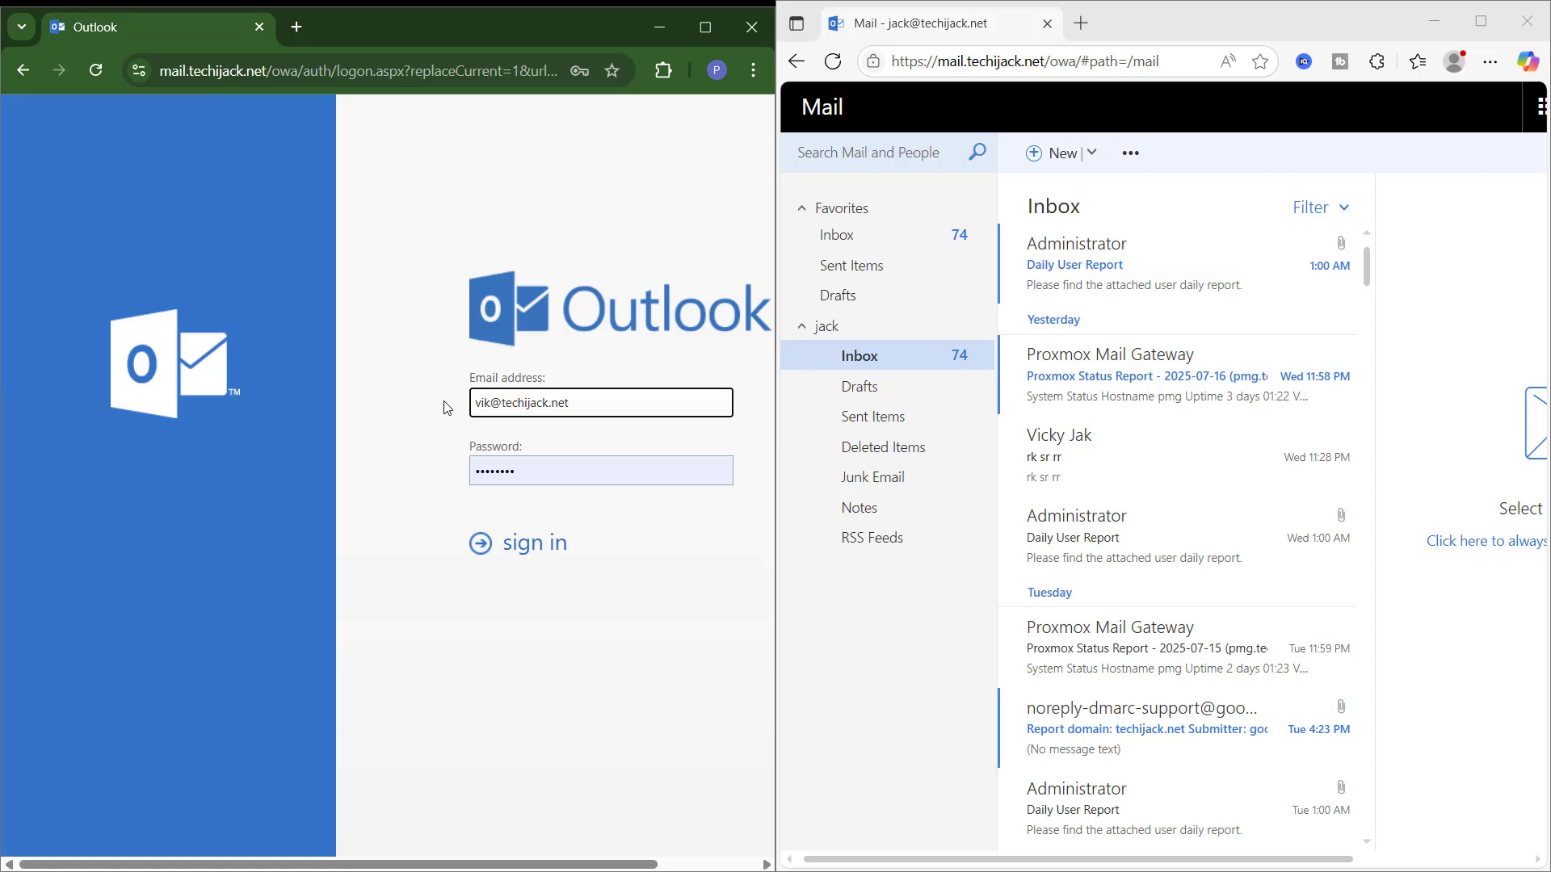
pyautogui.press('Return')
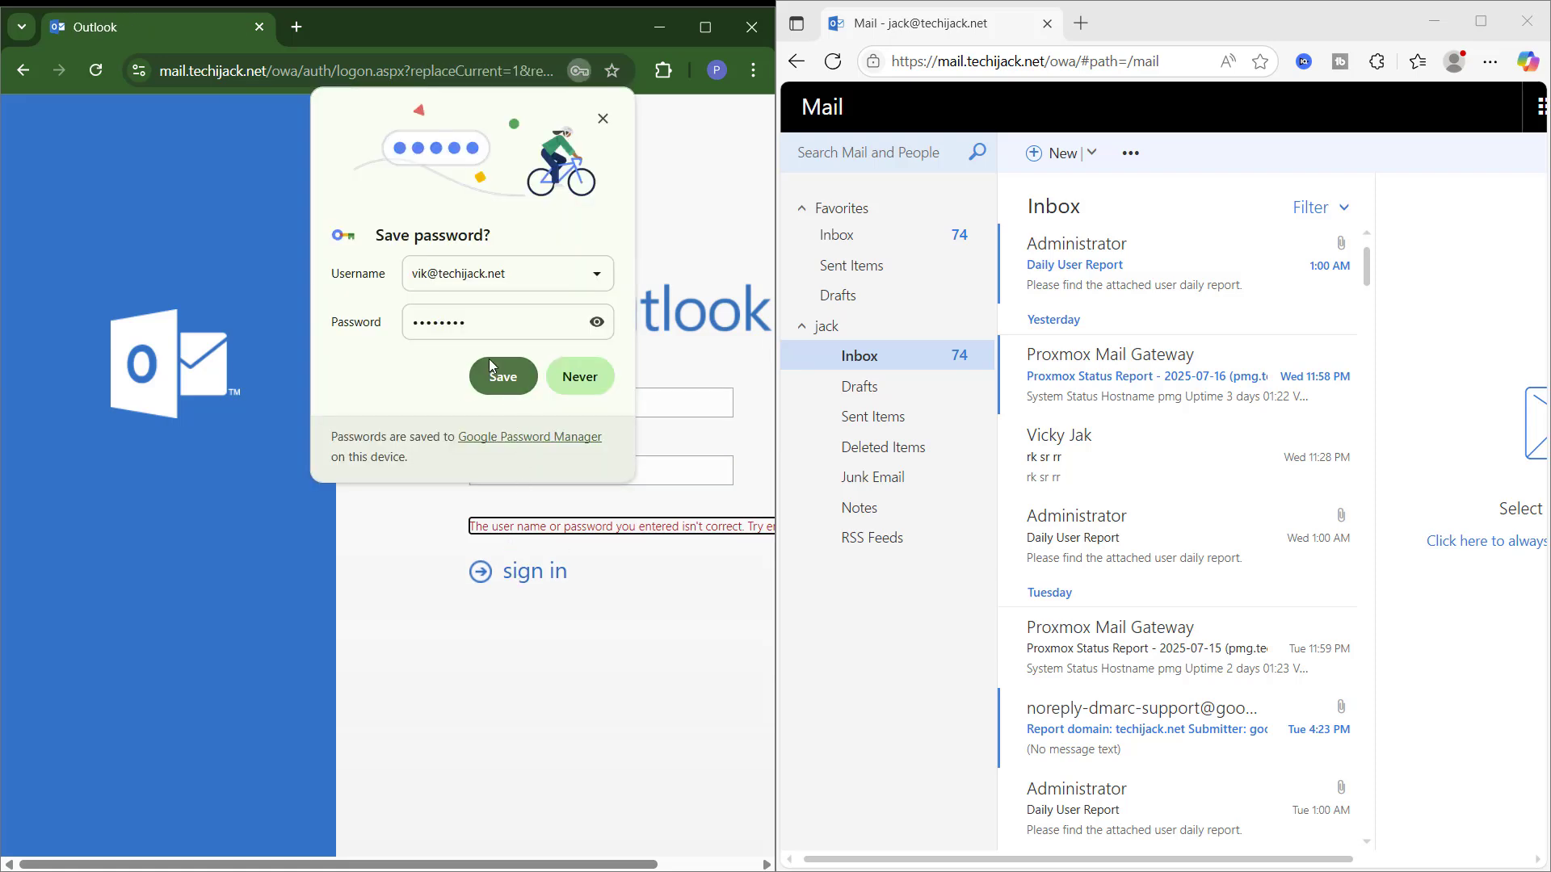
pyautogui.click(495, 370)
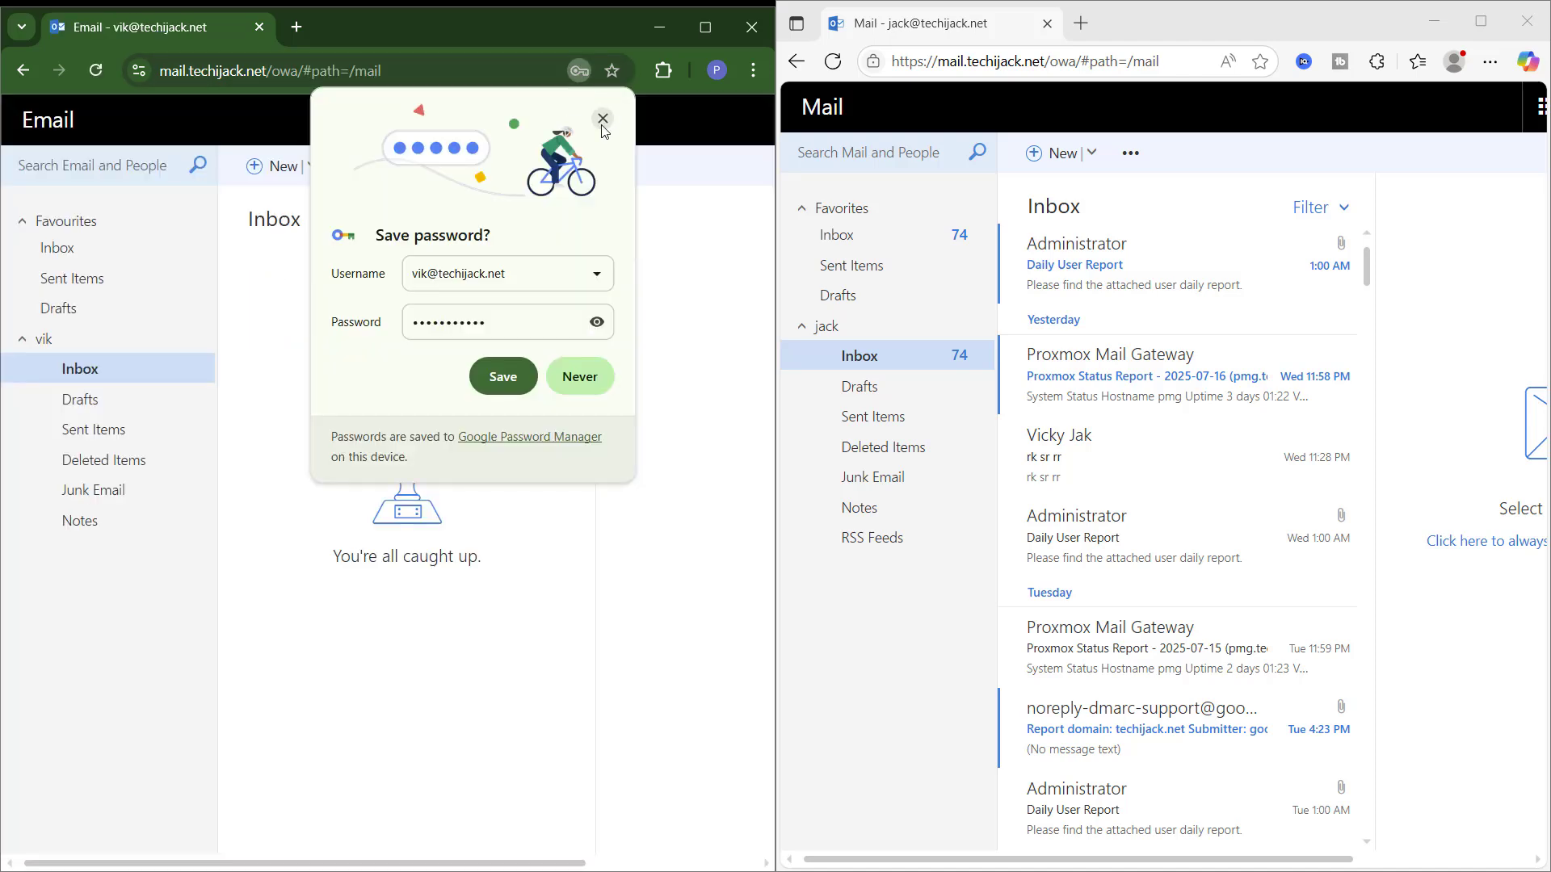
pyautogui.click(602, 122)
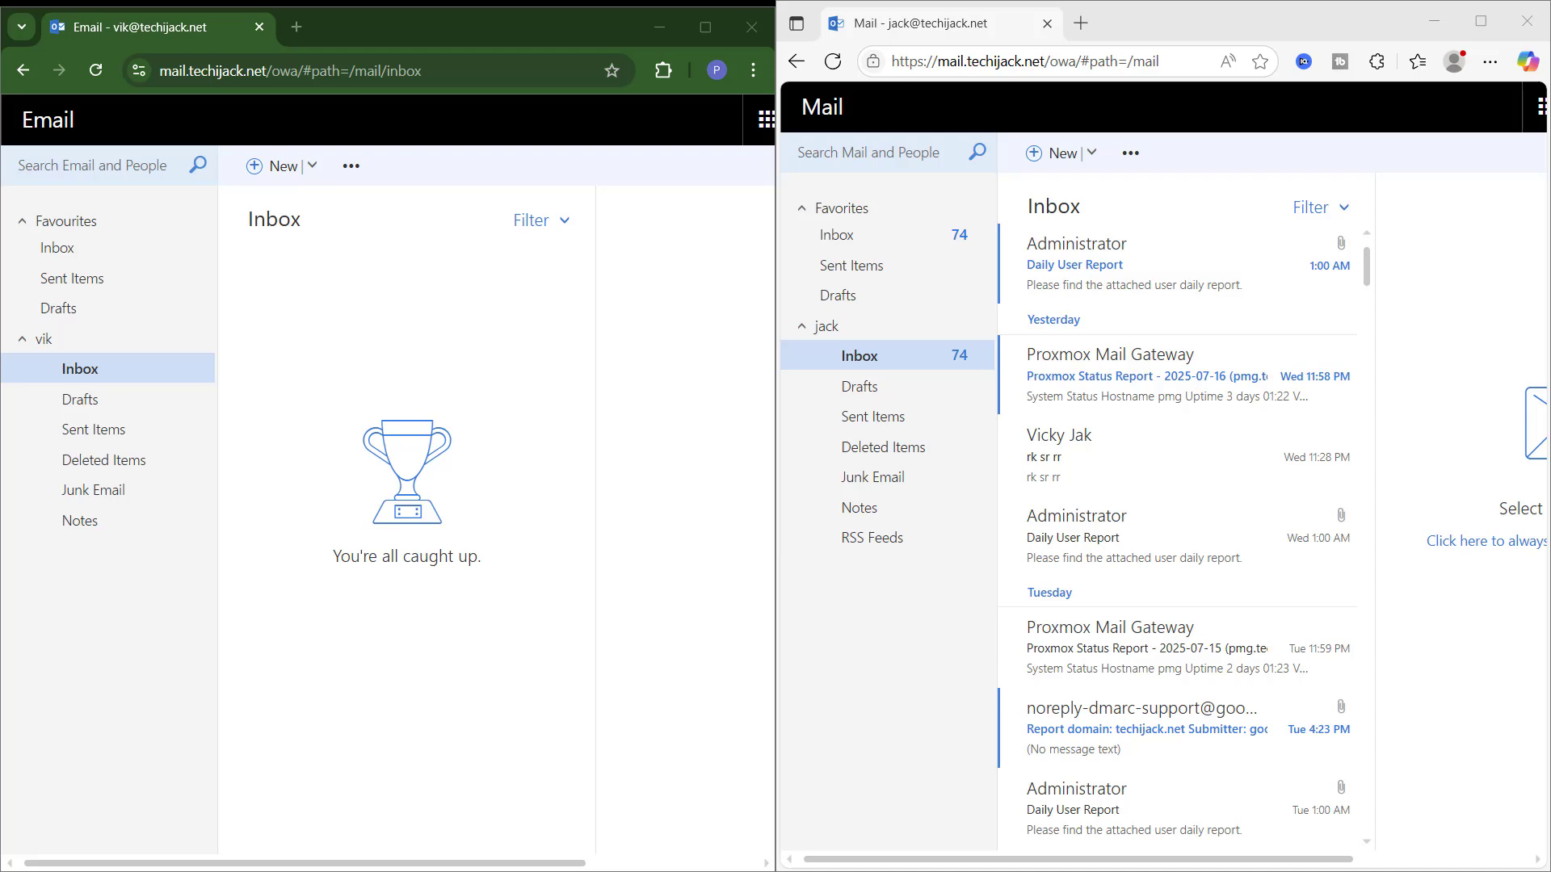
pyautogui.click(137, 73)
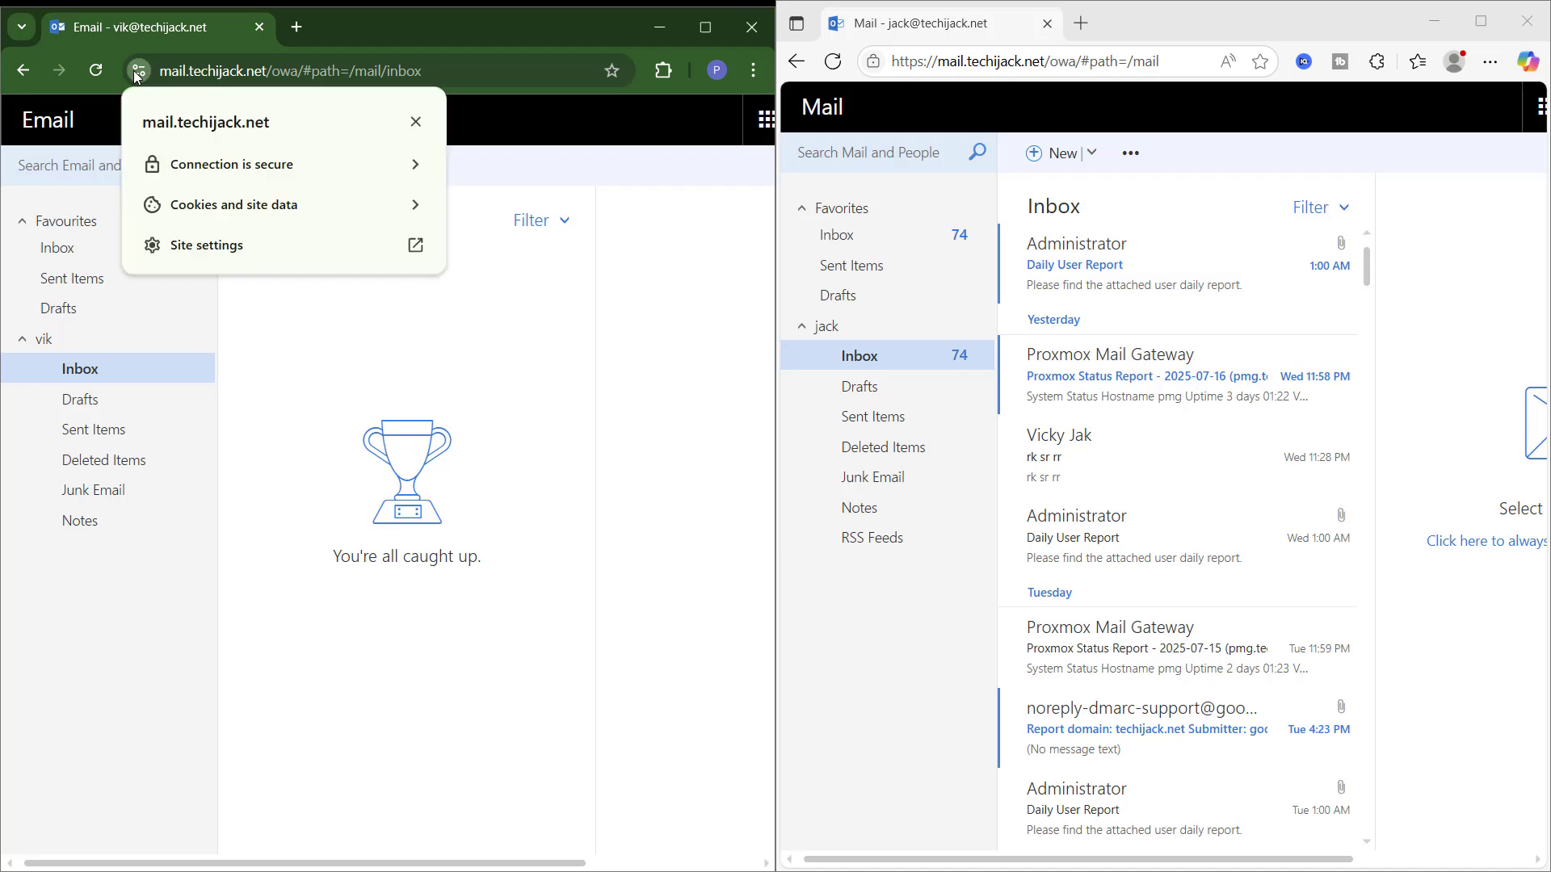
pyautogui.click(138, 72)
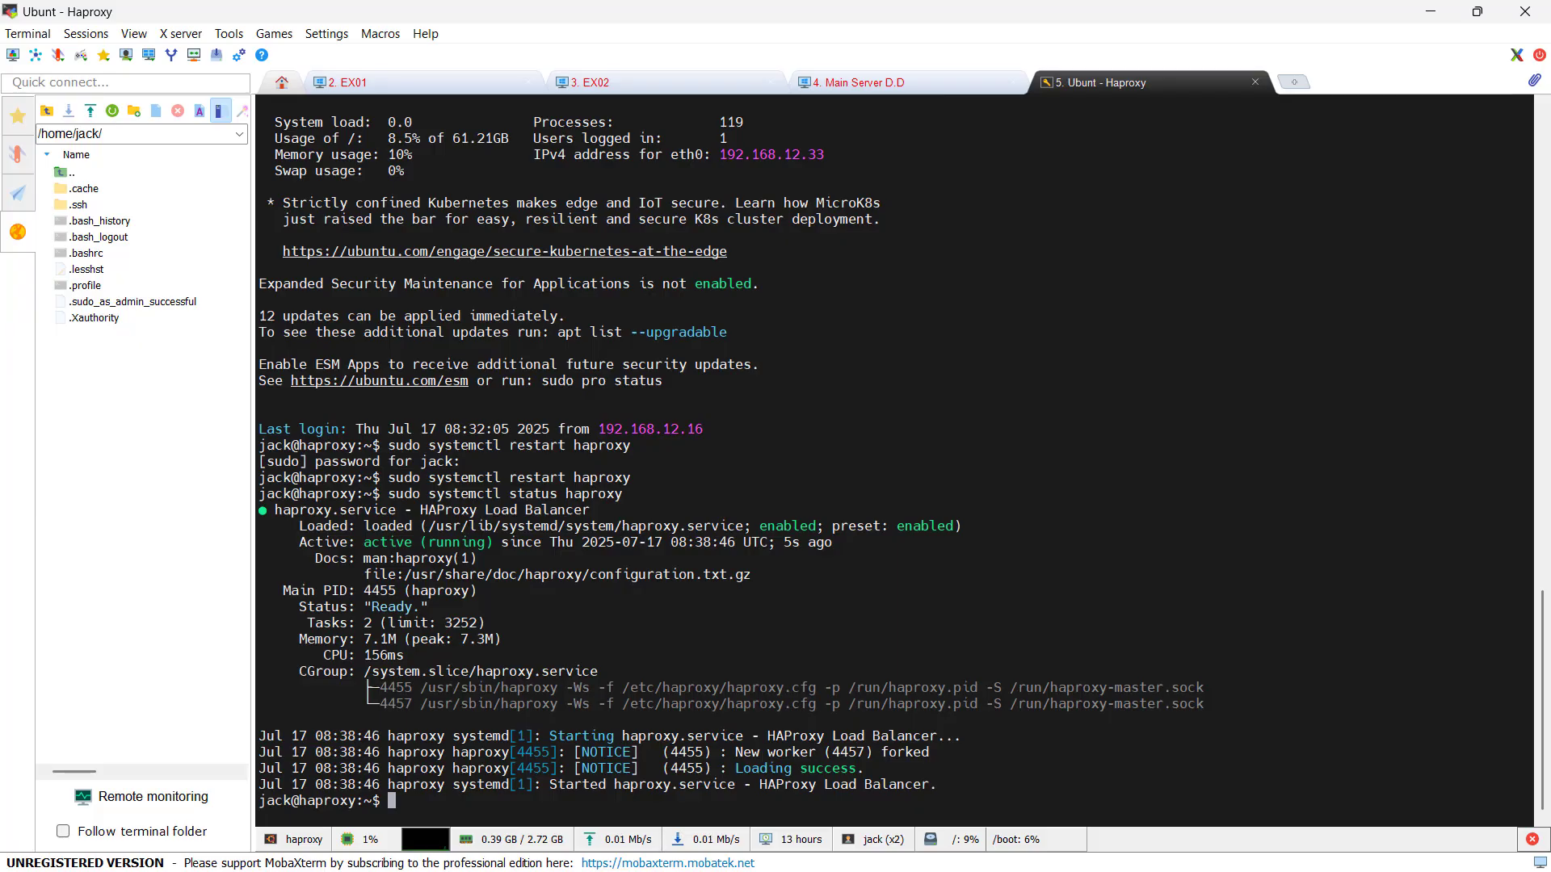
# Step: In the main server's Hyper-V Manager, pause the EX02 virtual machine from its context menu
pyautogui.click(919, 84)
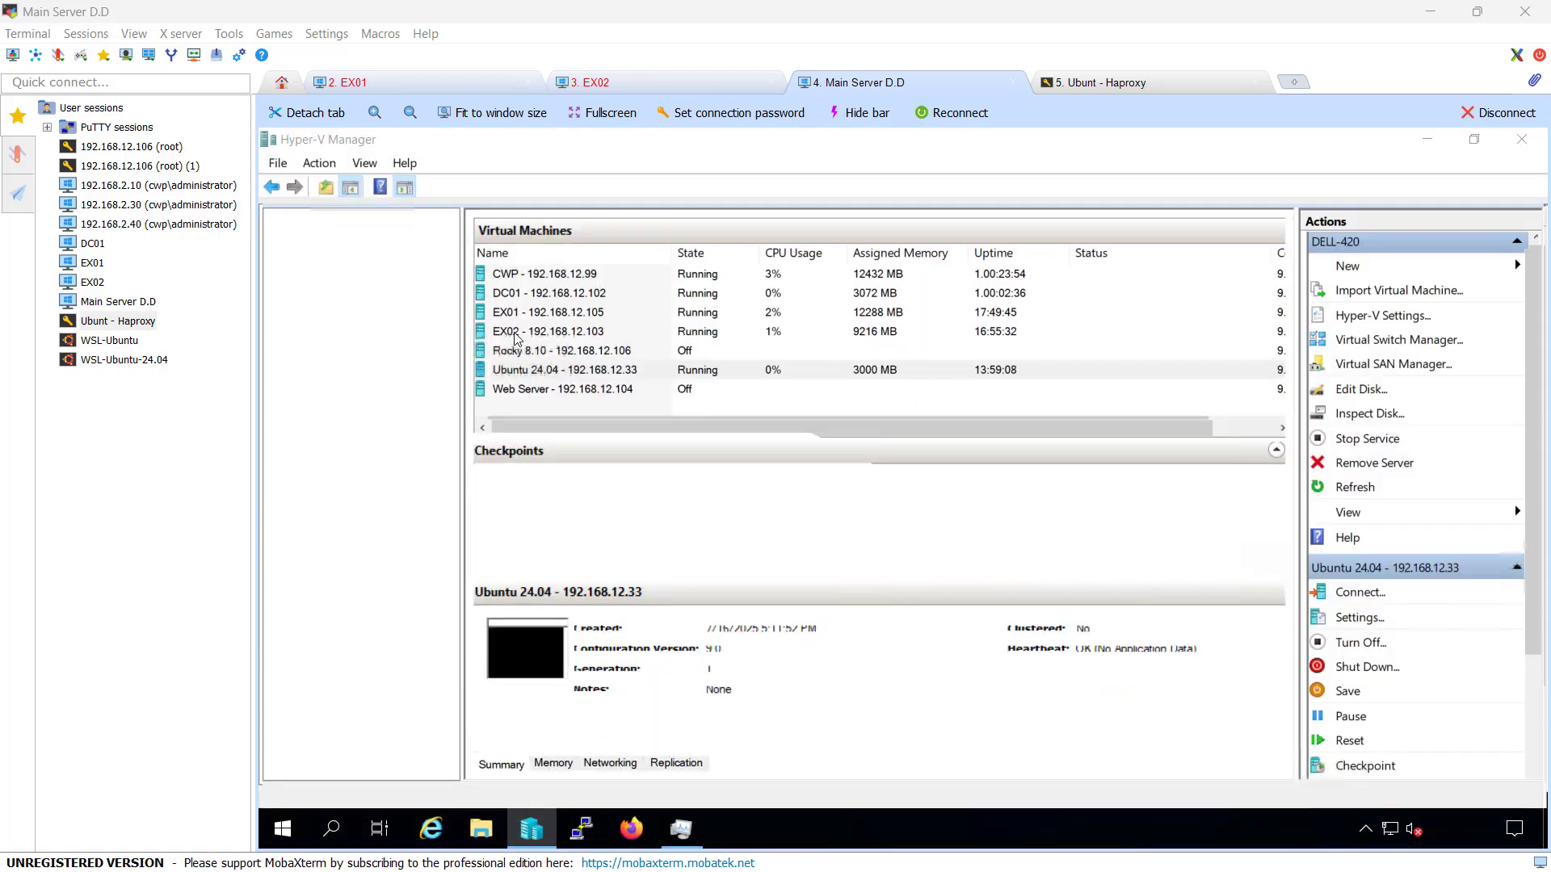
pyautogui.click(515, 335)
pyautogui.rightClick(517, 335)
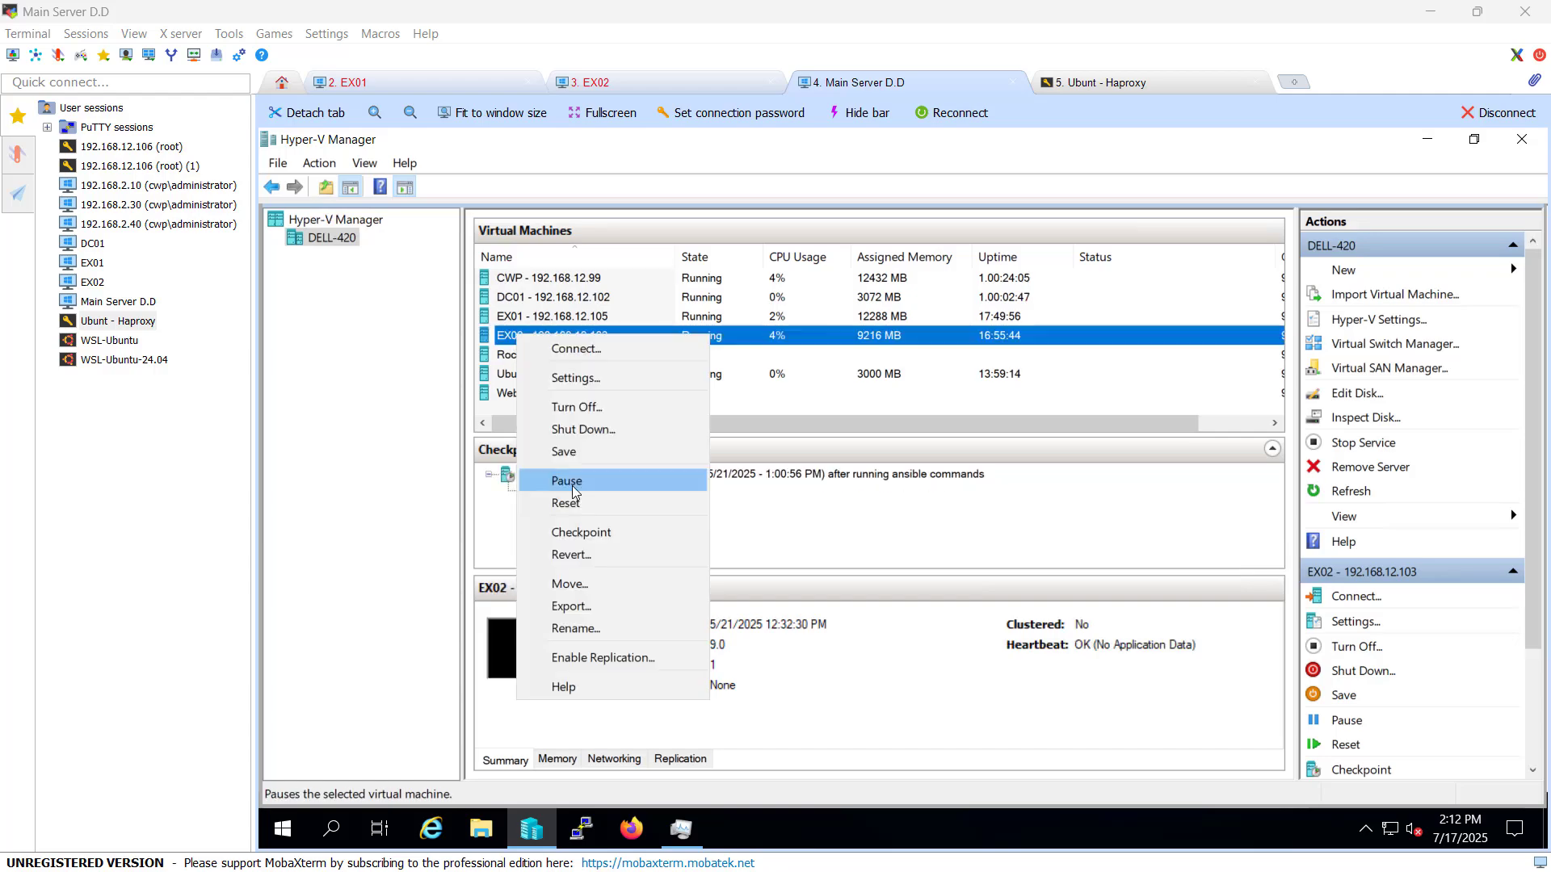
pyautogui.click(566, 481)
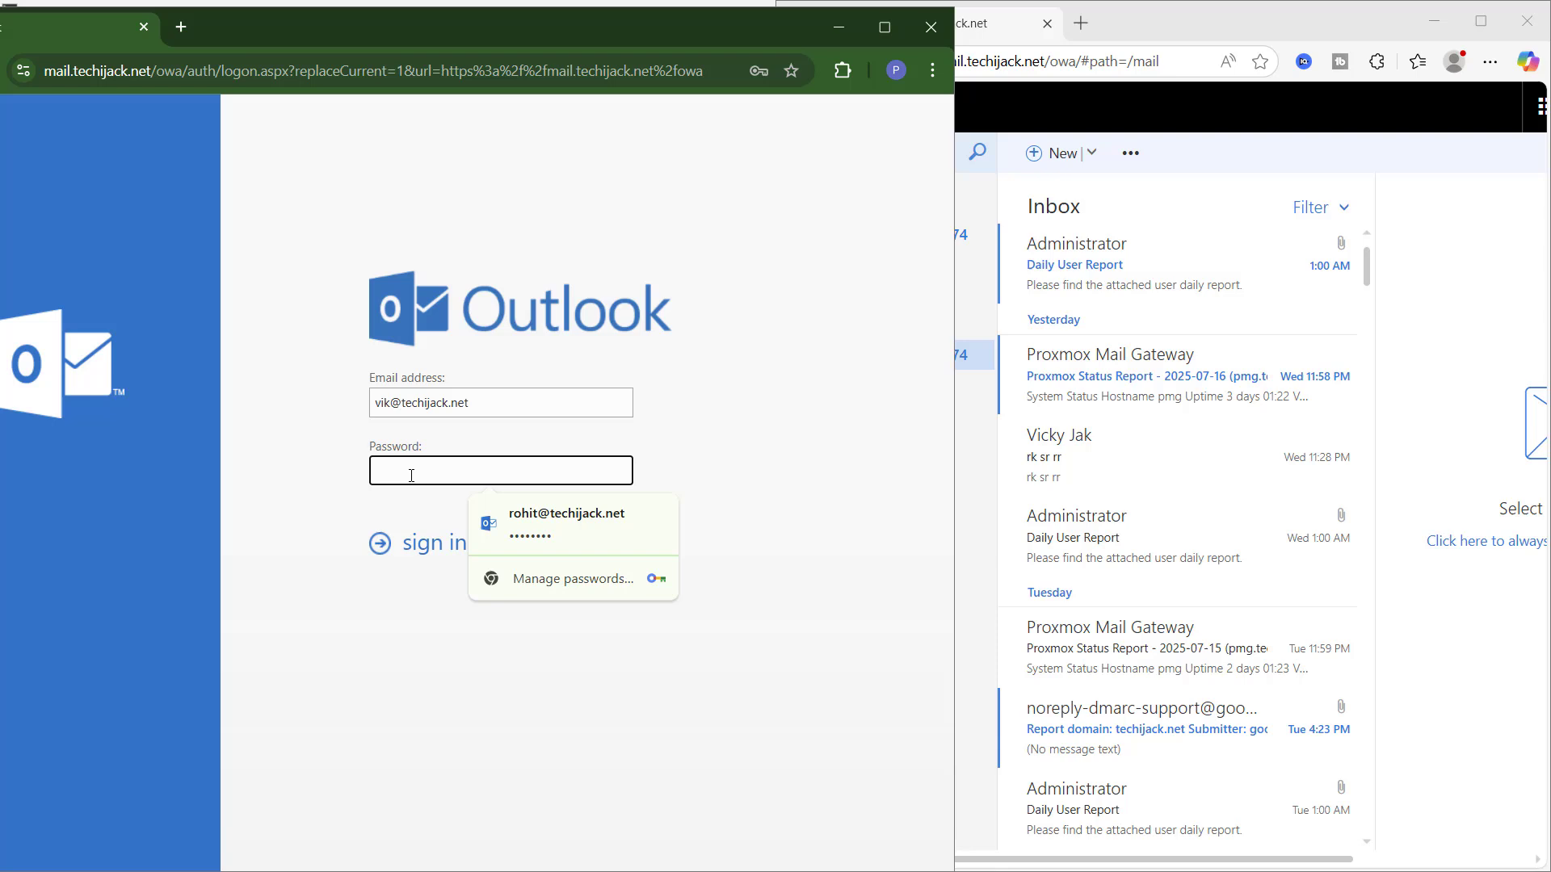
# Step: Submit the mailbox password and retry sign-in, then highlight the resulting HTTP ERROR 500 message
pyautogui.write('•••••••••')
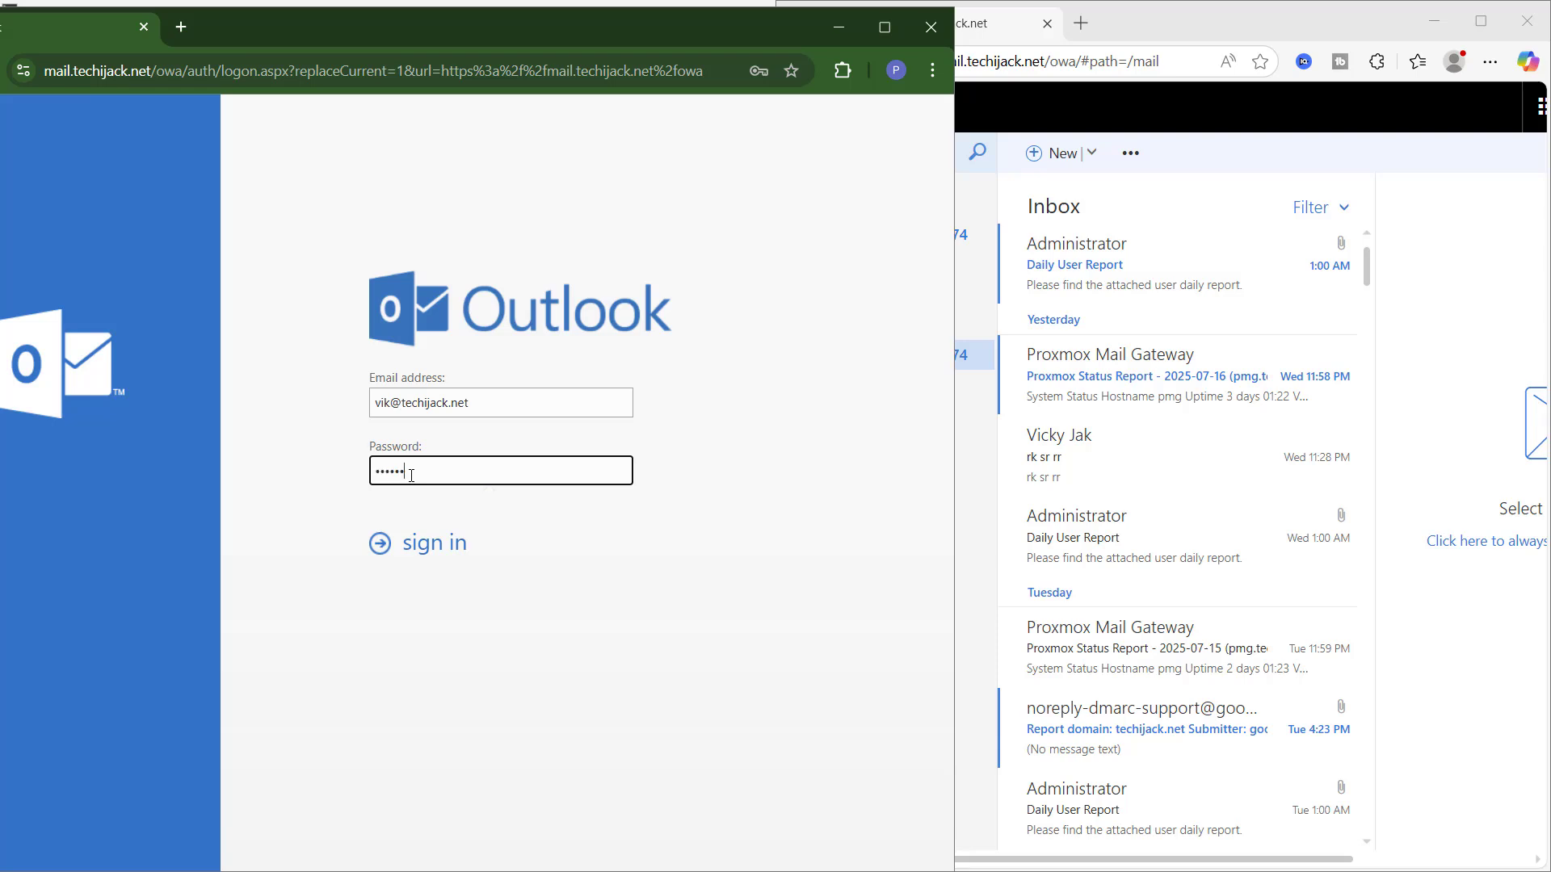
pyautogui.write('•')
pyautogui.press('Return')
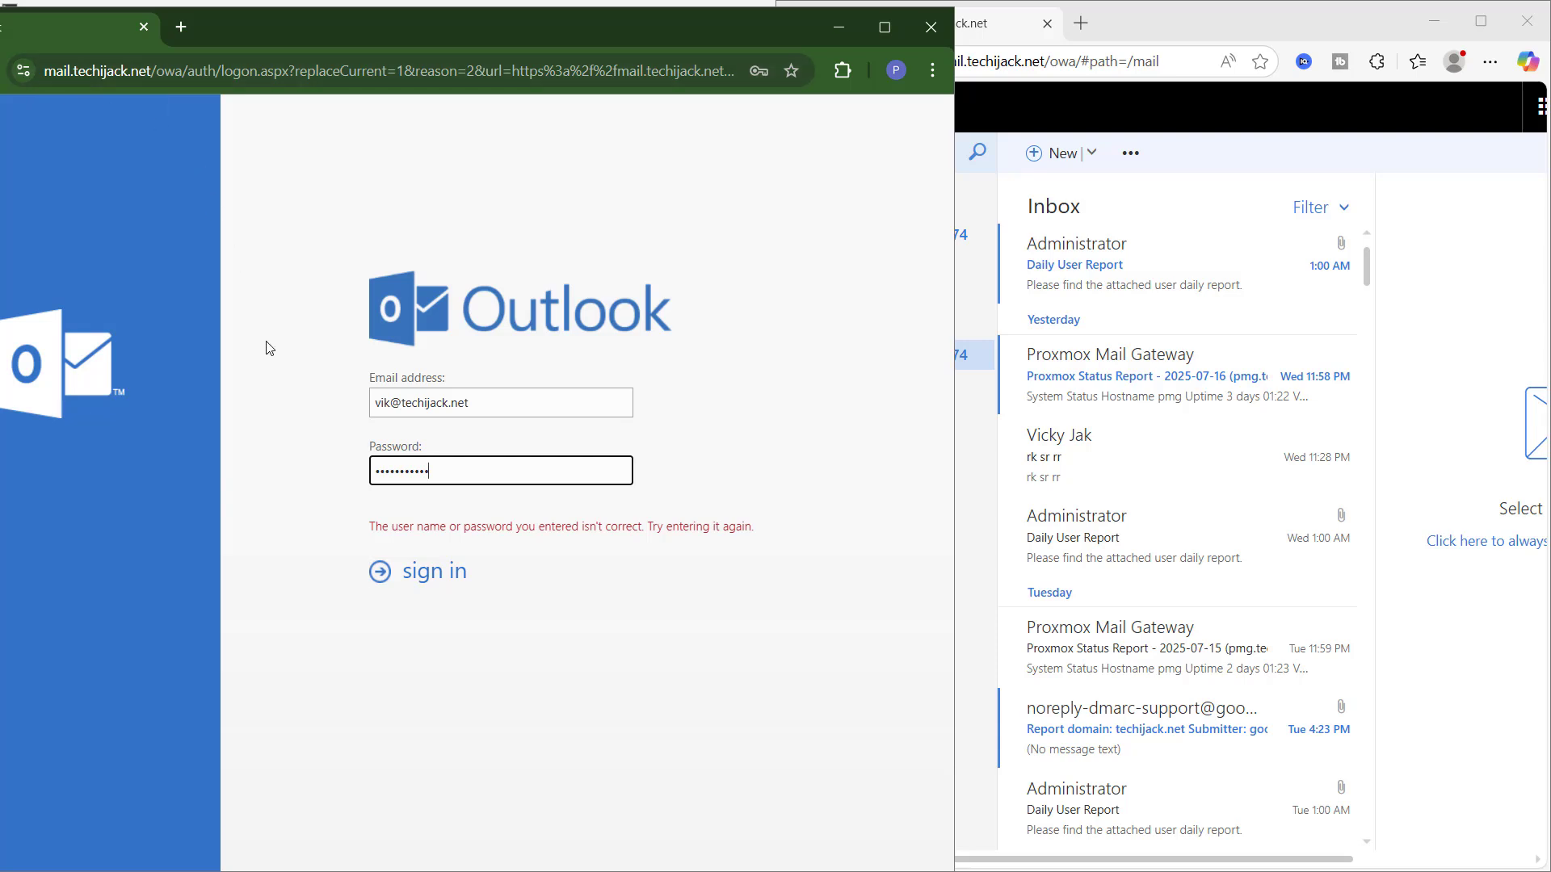
pyautogui.click(386, 577)
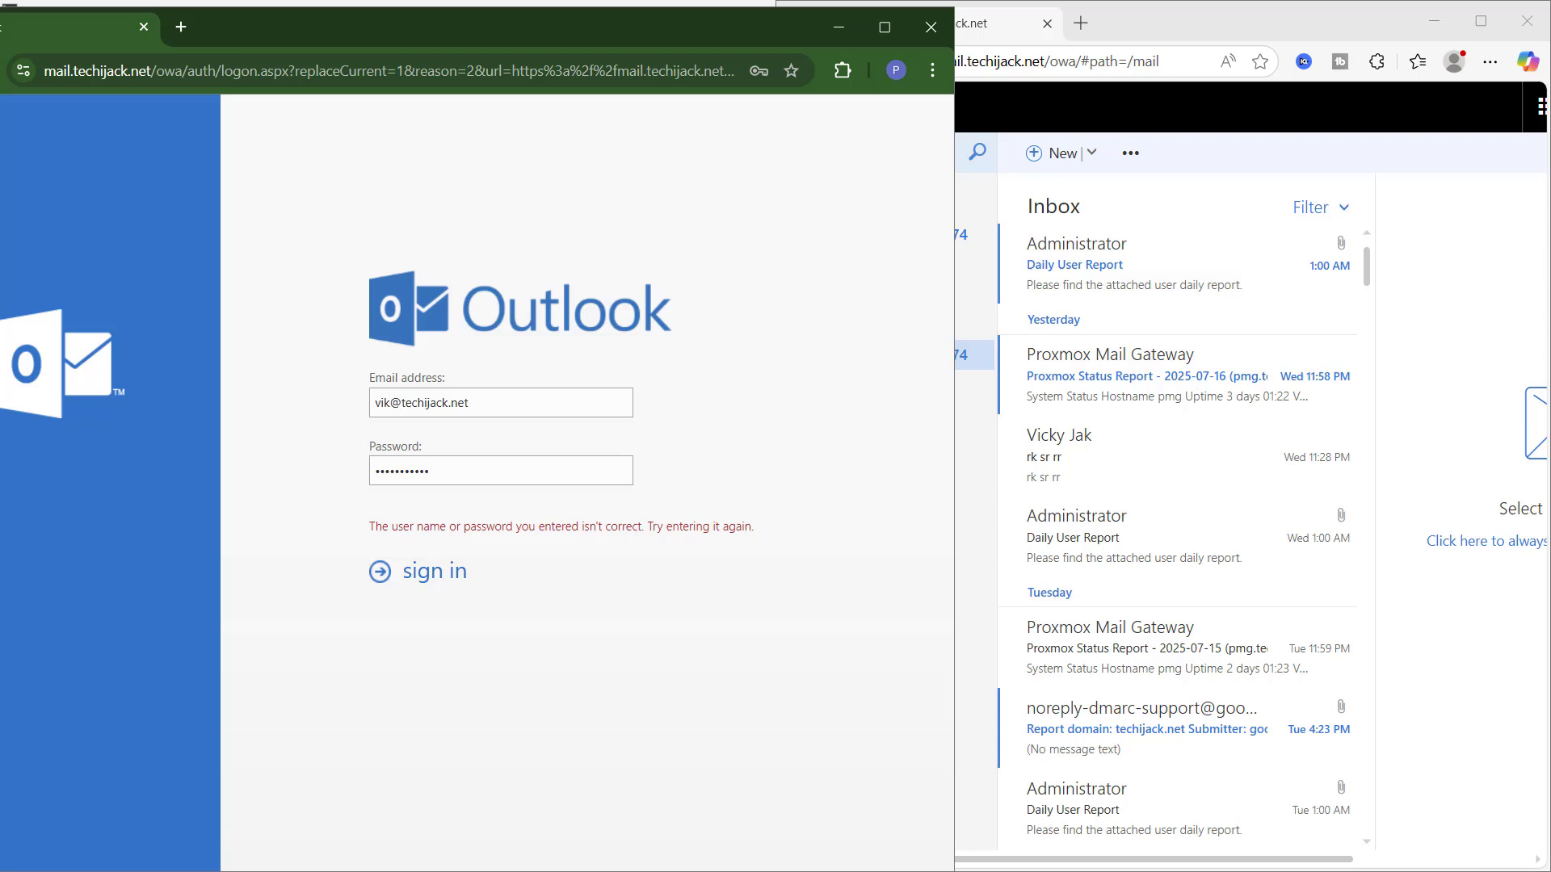
pyautogui.press('Return')
pyautogui.moveTo(149, 348); pyautogui.dragTo(417, 348)
pyautogui.moveTo(261, 394); pyautogui.dragTo(578, 402)
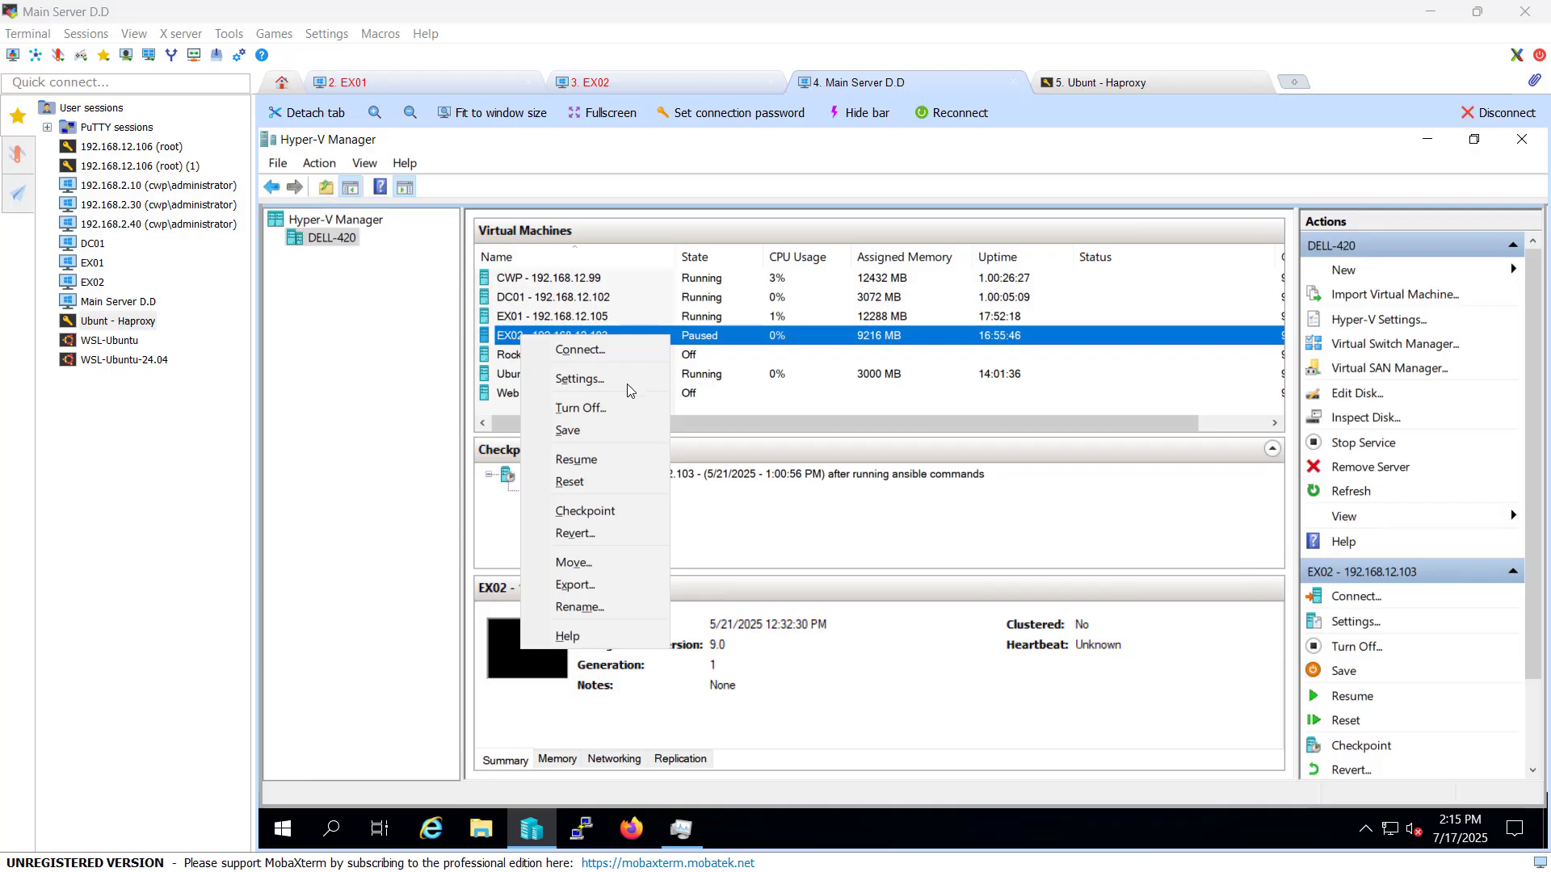
# Step: Resubmit the failed sign-in form and save the credentials in Chrome so the empty Inbox opens
pyautogui.click(82, 77)
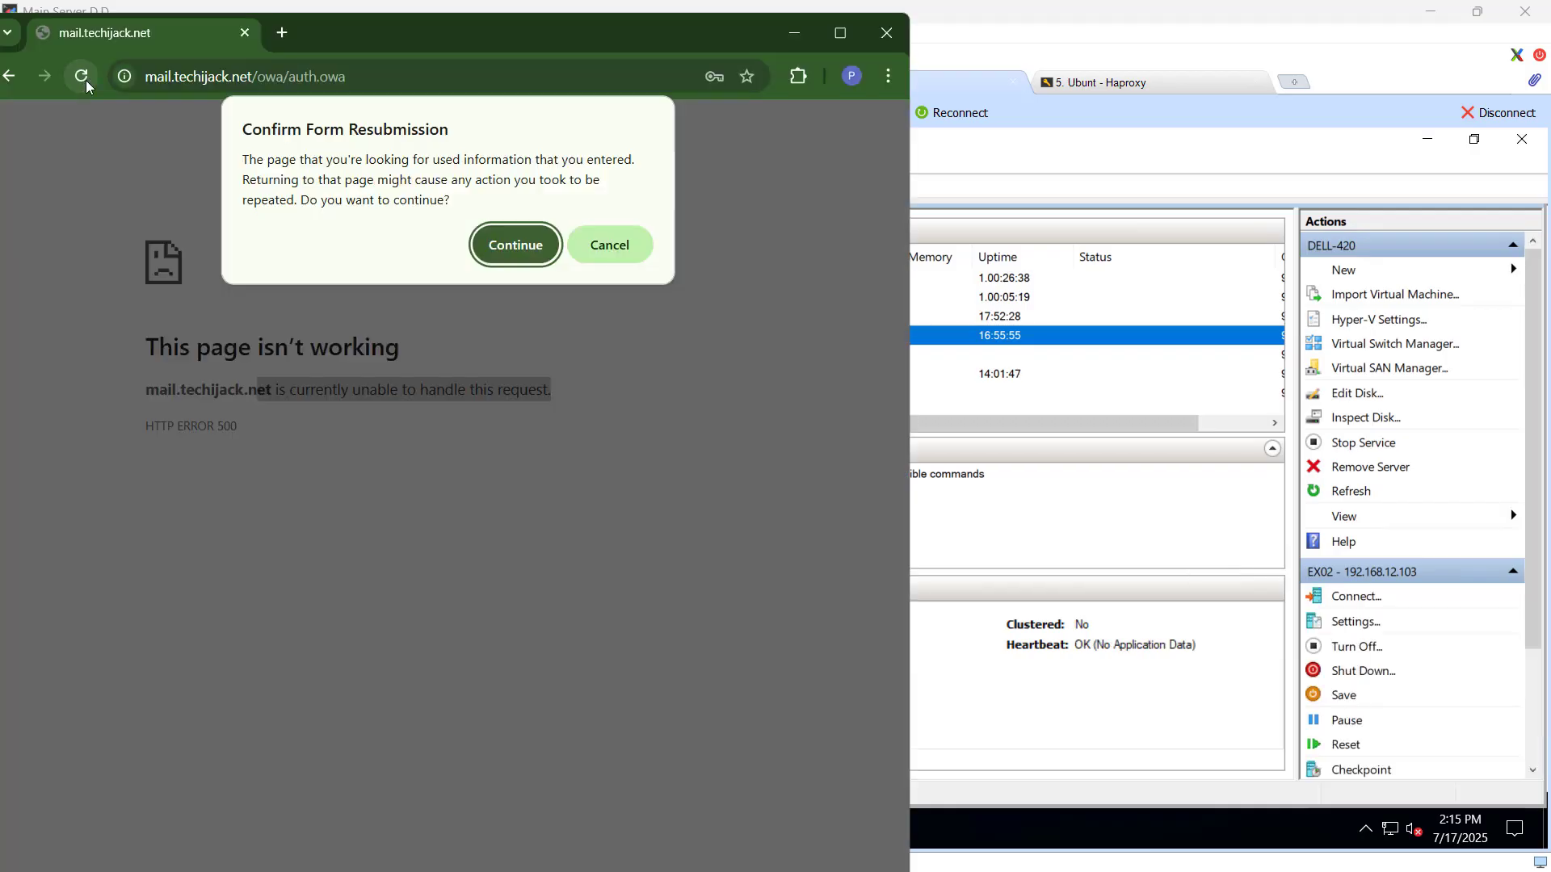
pyautogui.click(514, 246)
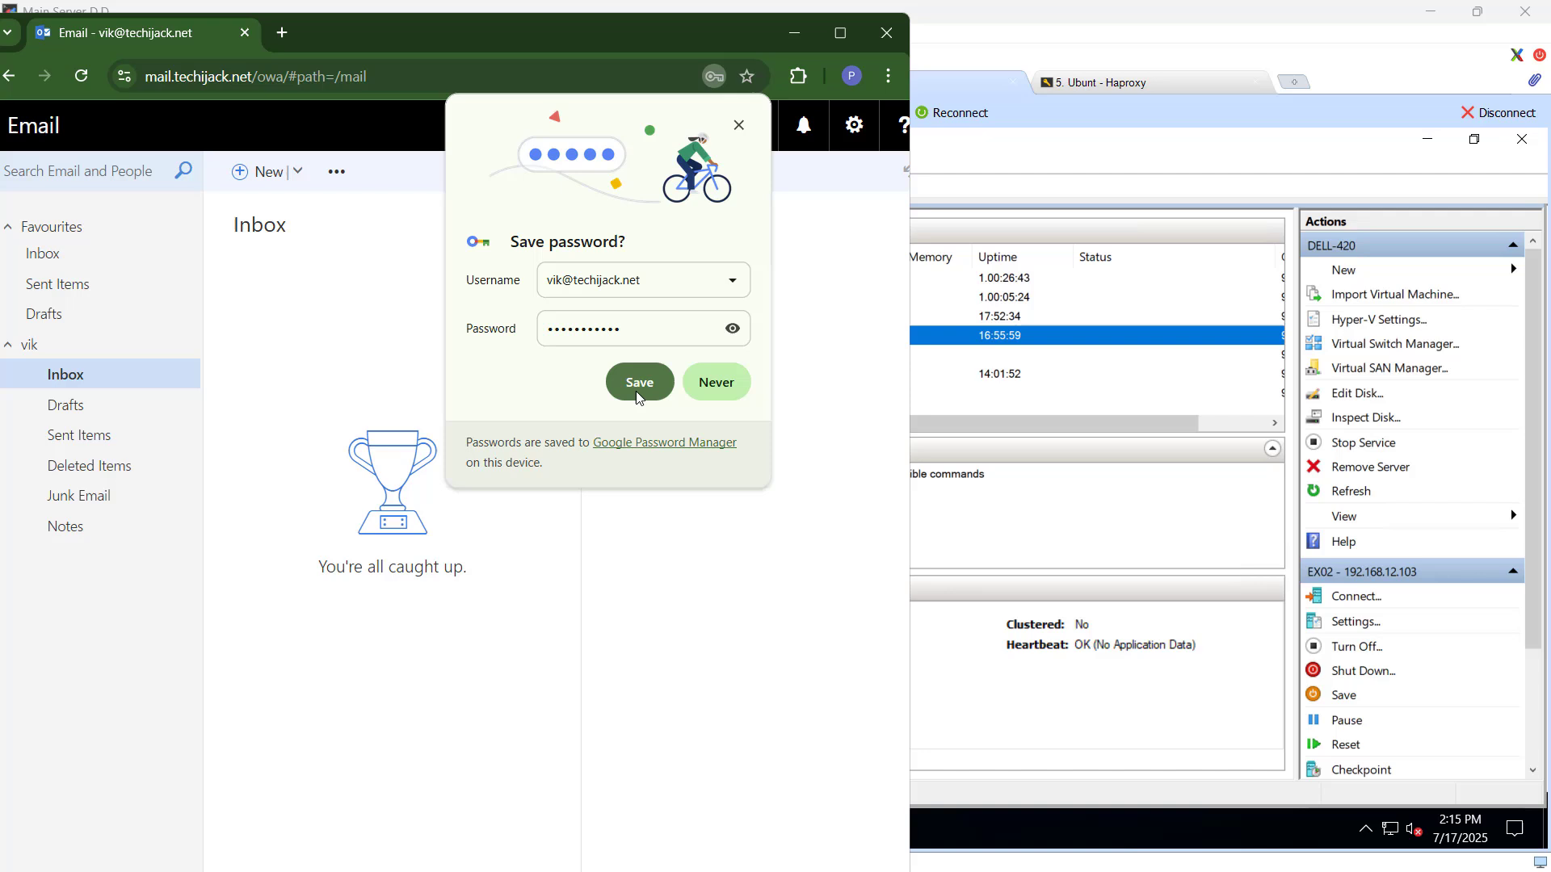
pyautogui.click(638, 390)
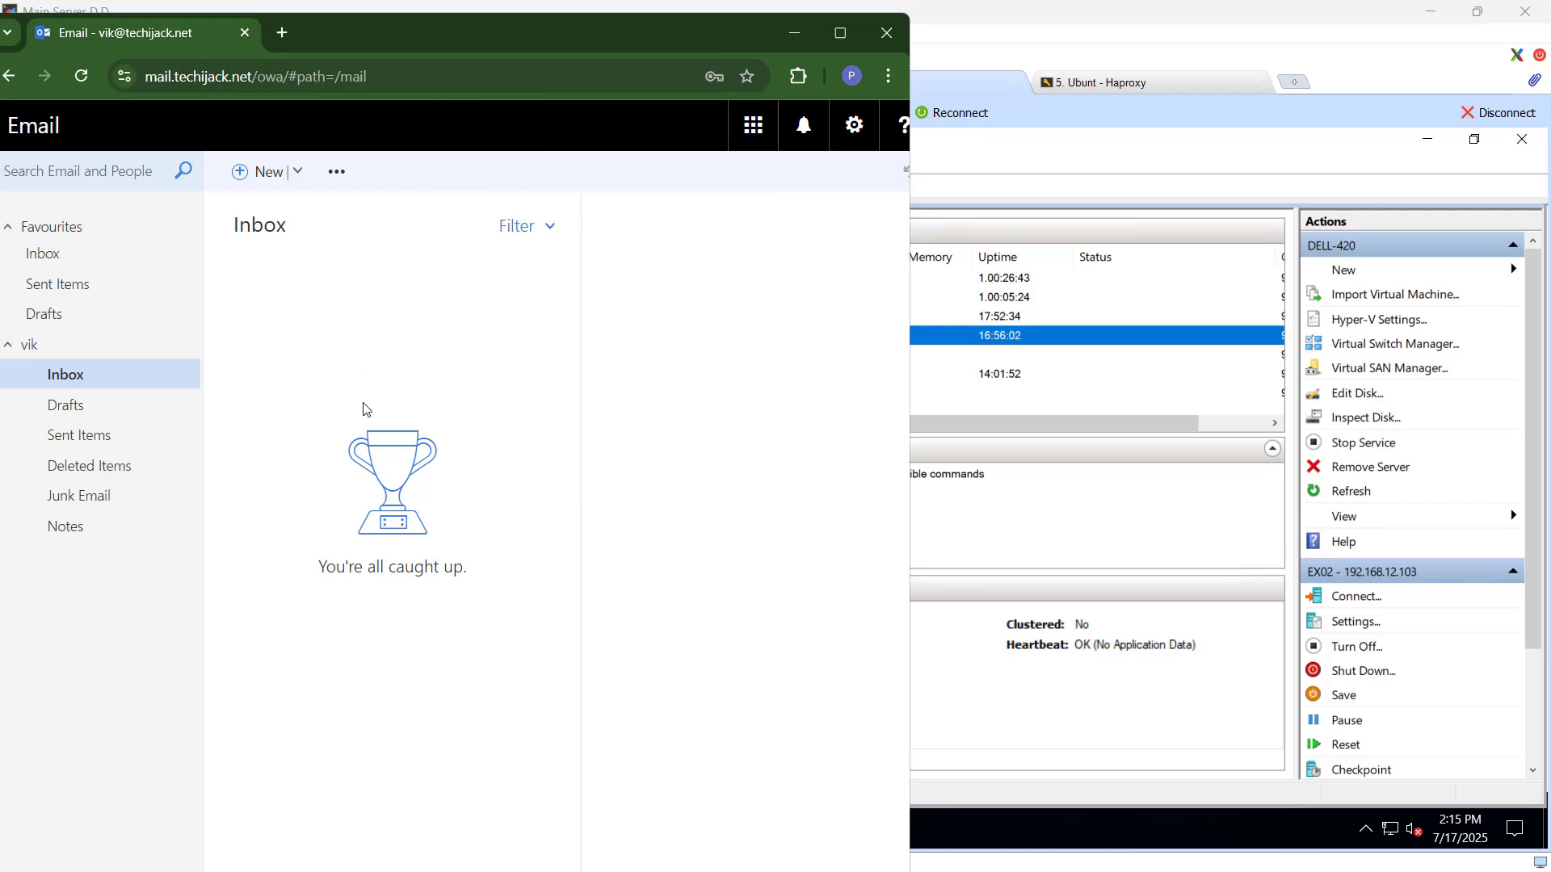
# Step: Minimize the Chrome window showing the Outlook on the web Inbox
pyautogui.click(796, 37)
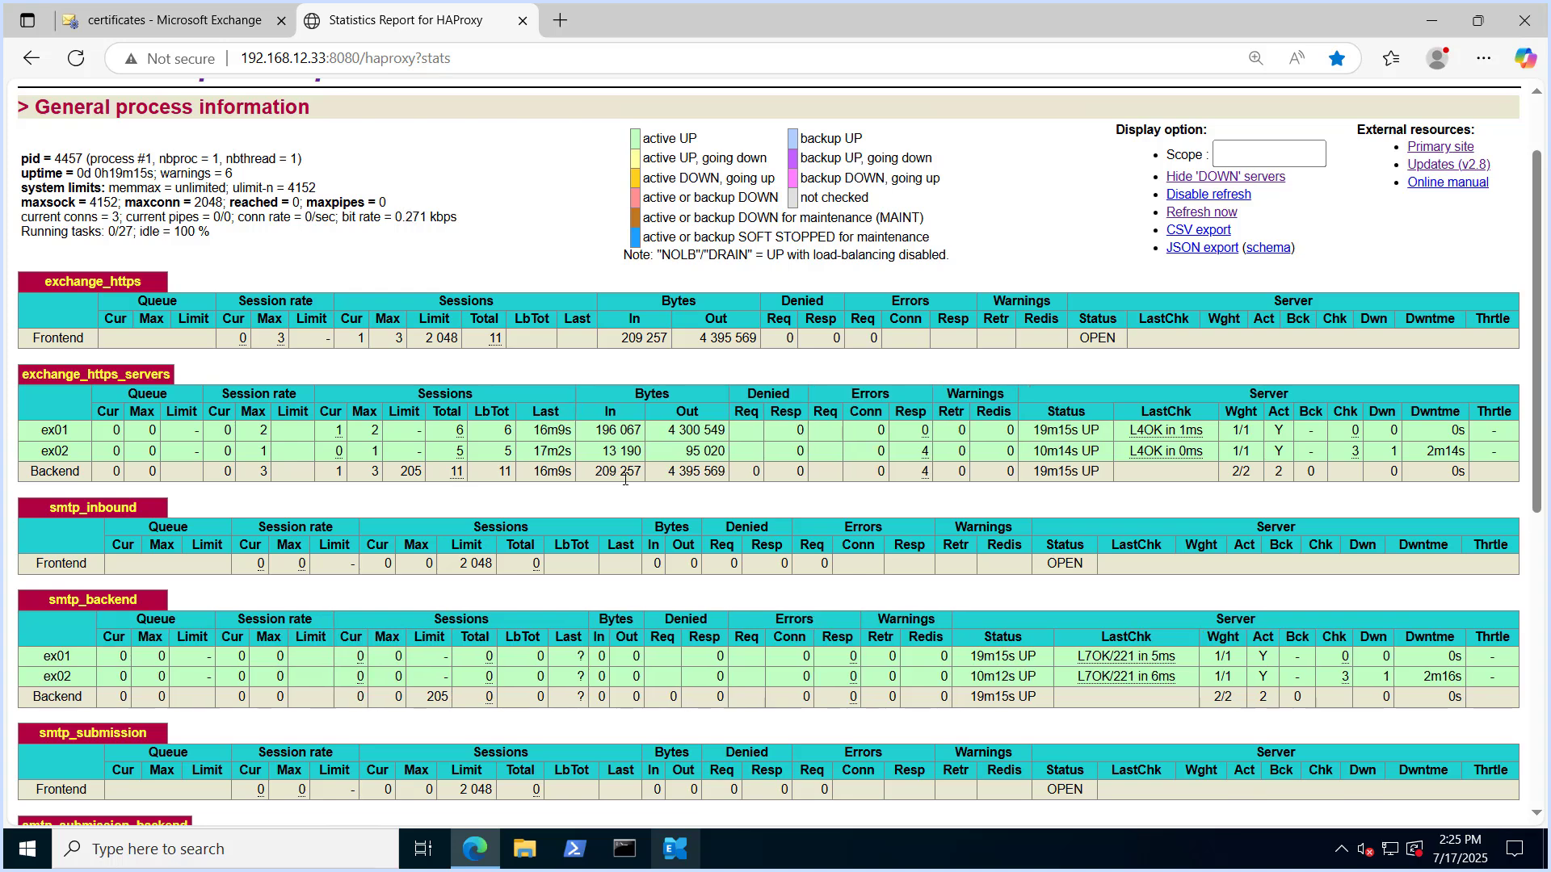
pyautogui.scroll(-1, 520, 435)
pyautogui.moveTo(447, 407); pyautogui.dragTo(571, 406)
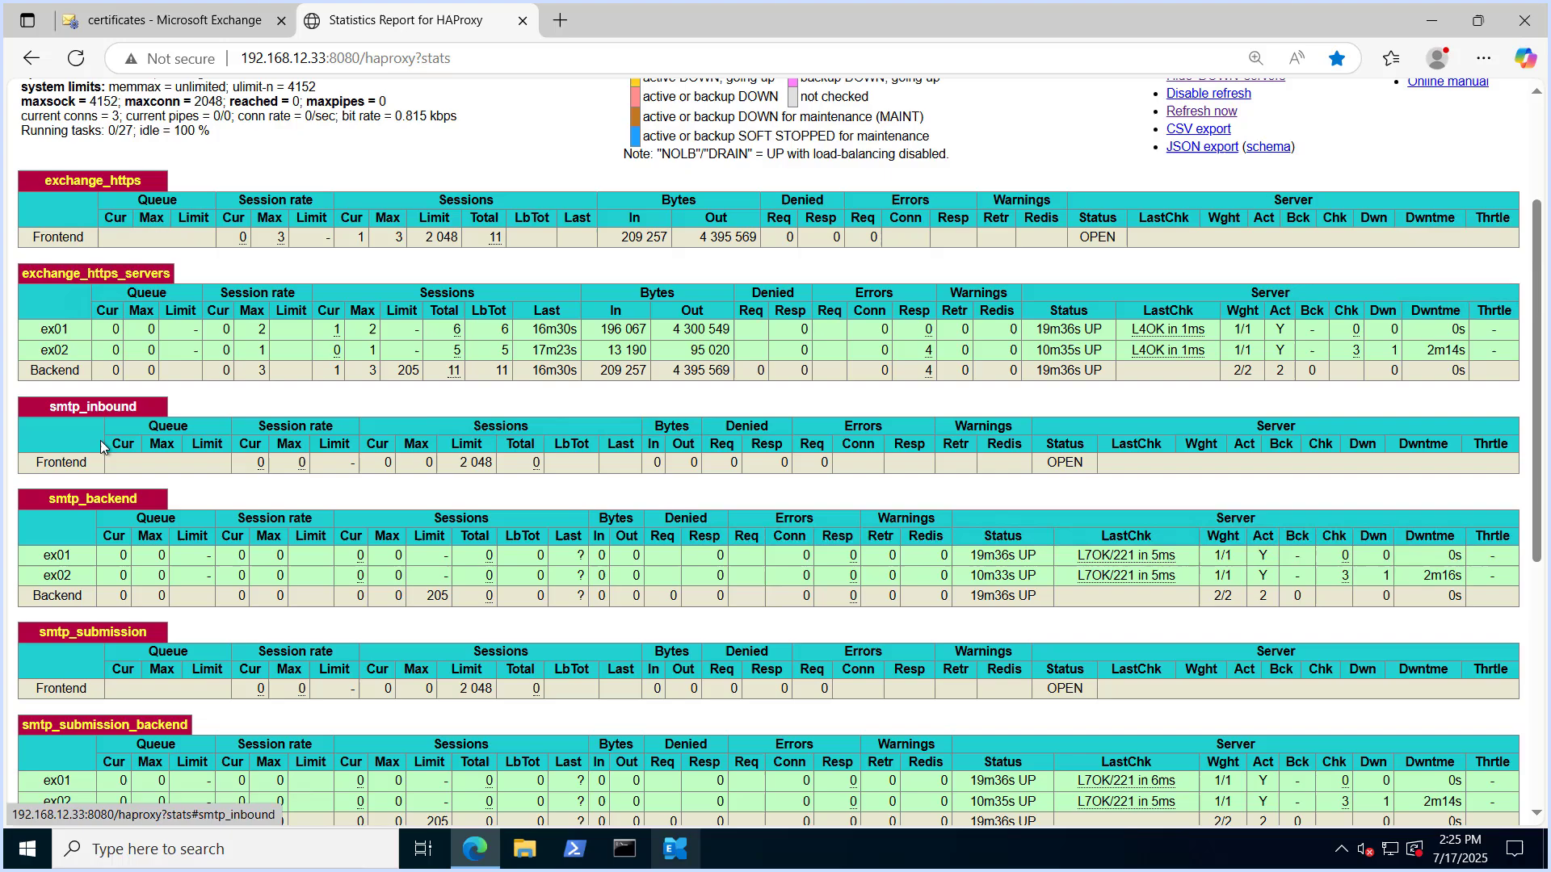
pyautogui.scroll(-4, 173, 496)
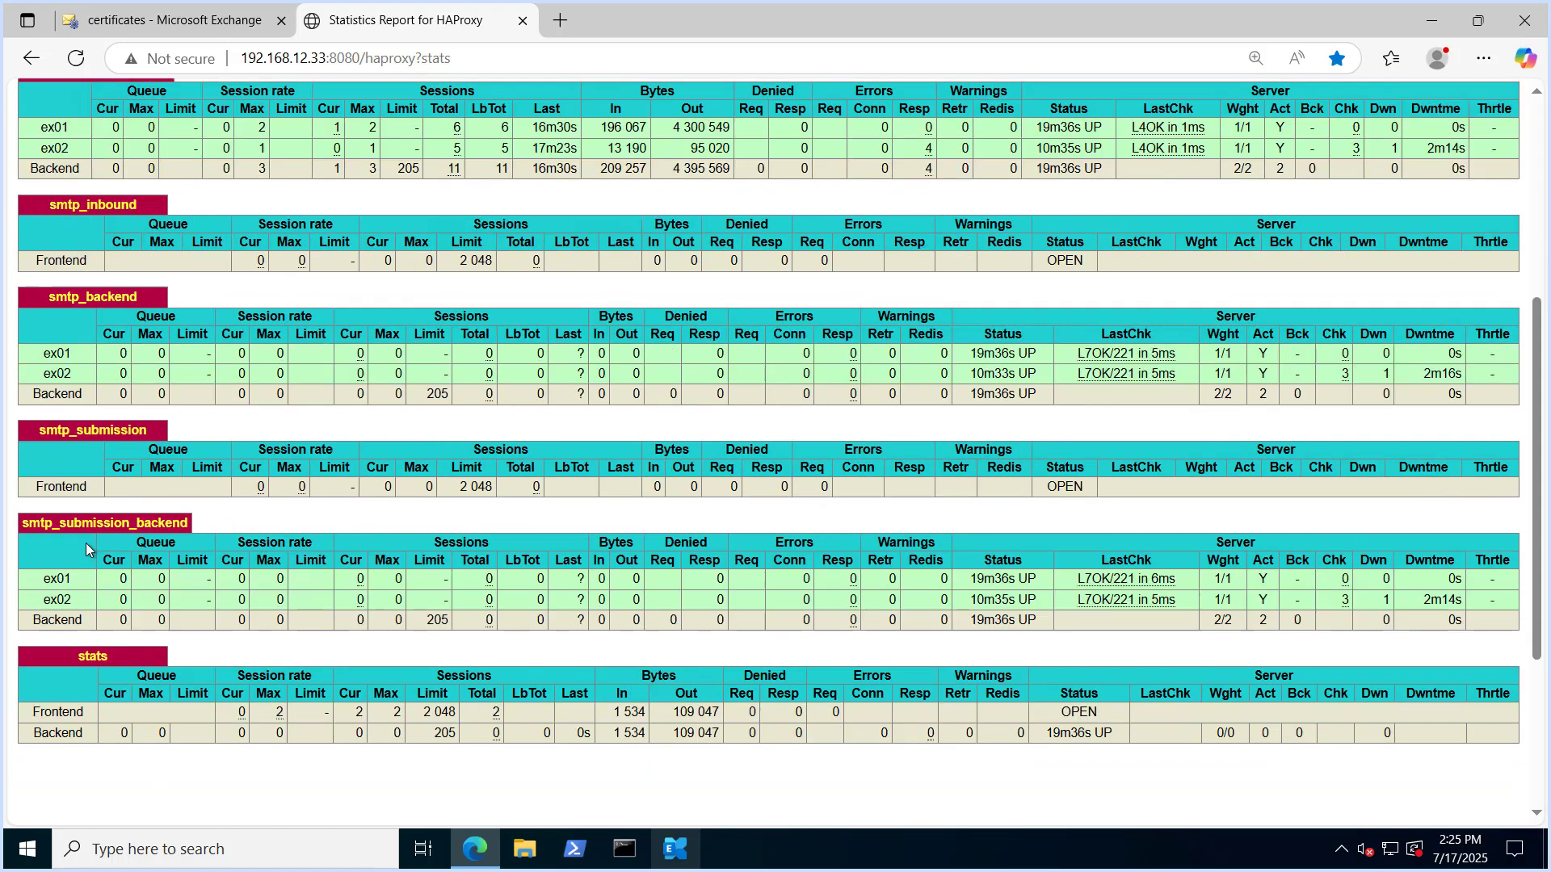
pyautogui.scroll(7, 714, 521)
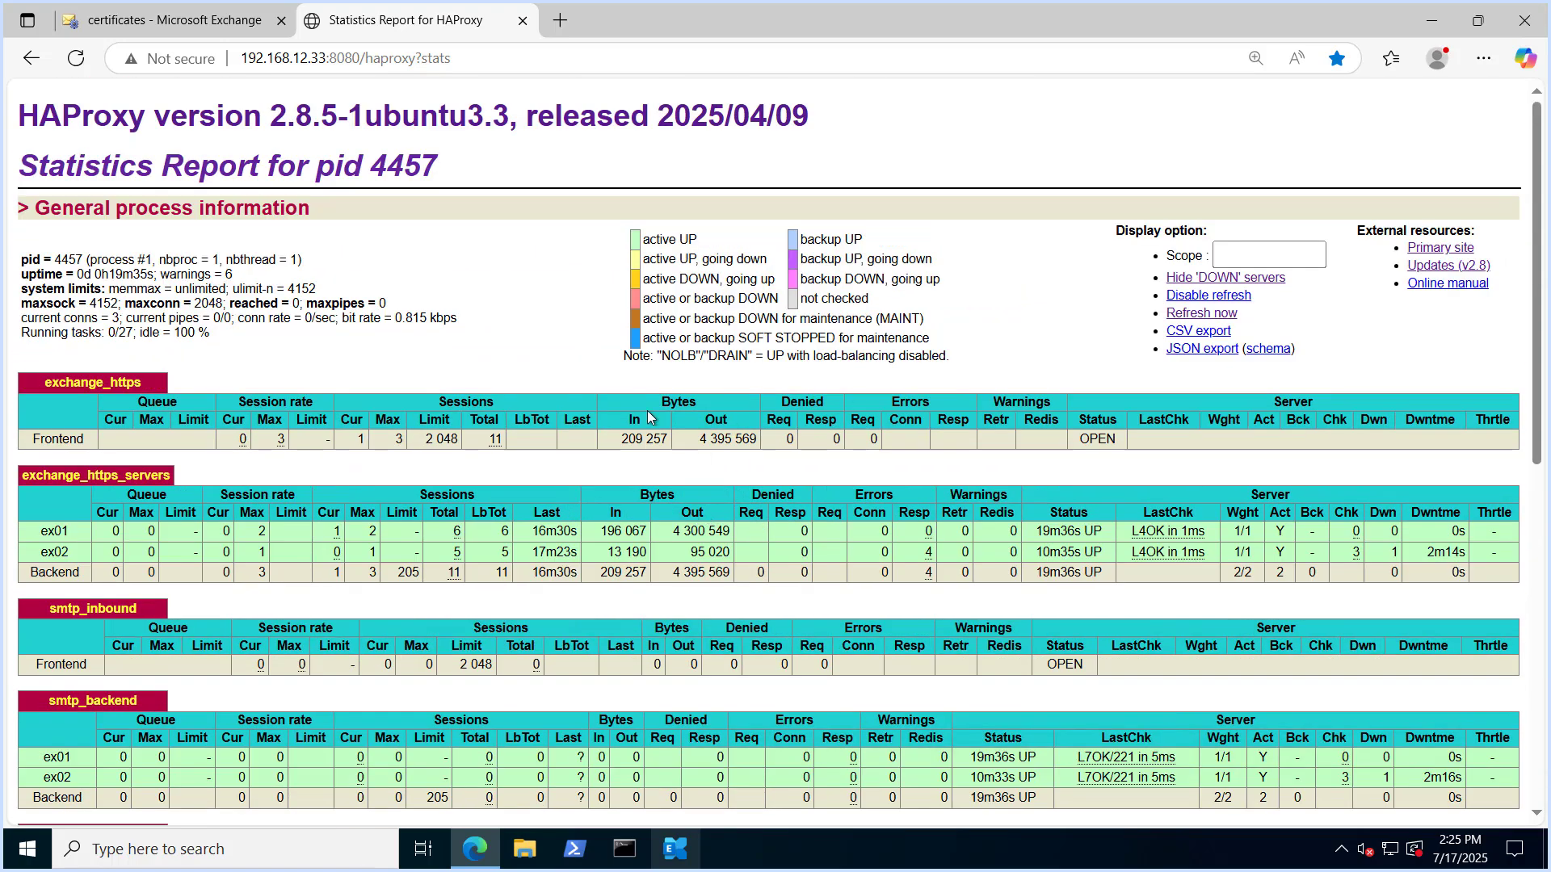
pyautogui.scroll(-1, 647, 417)
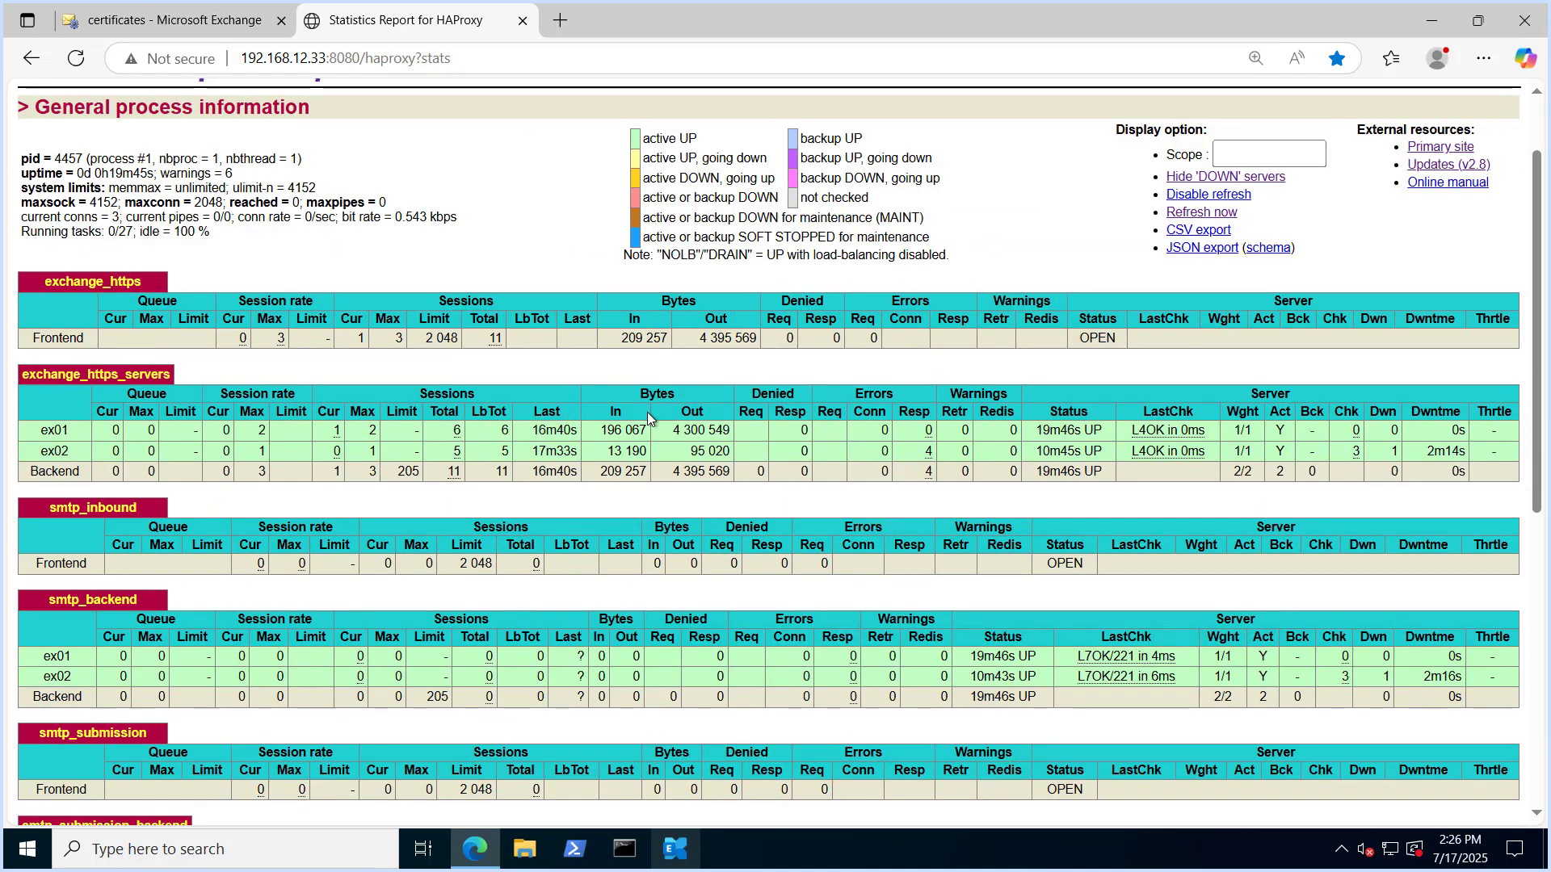
pyautogui.scroll(1, 647, 412)
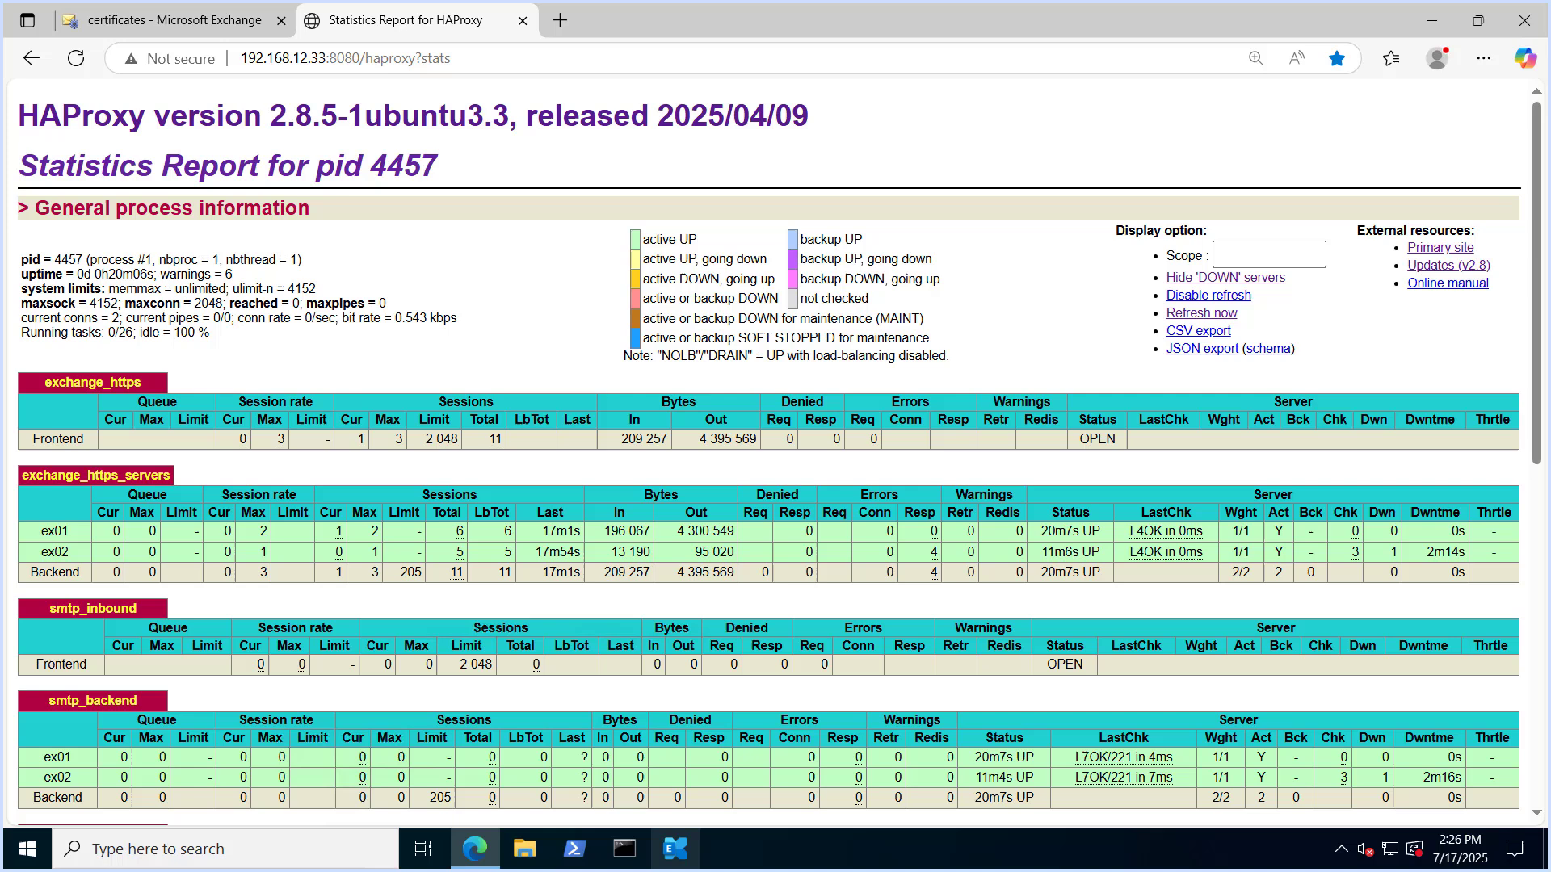